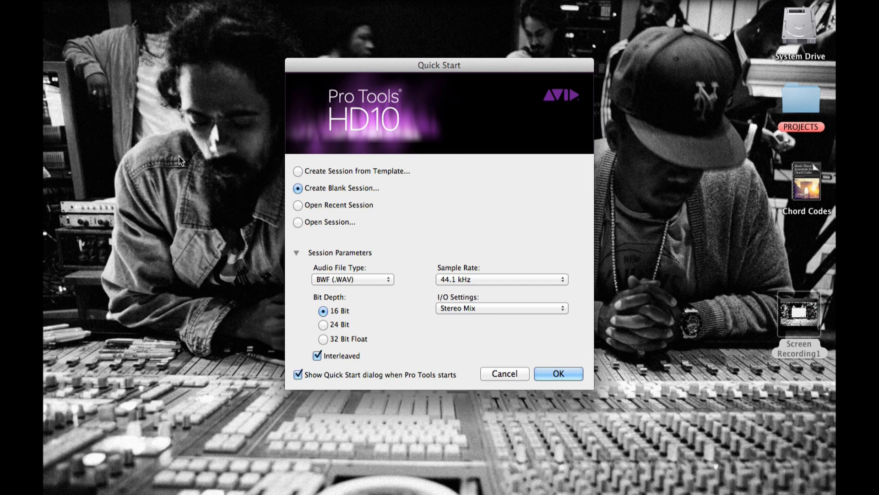
Create a blank session using BWF (.WAV) audio, 16 Bit depth, 44.1 kHz sample rate and Stereo Mix I/O settings.
left_click(355, 279)
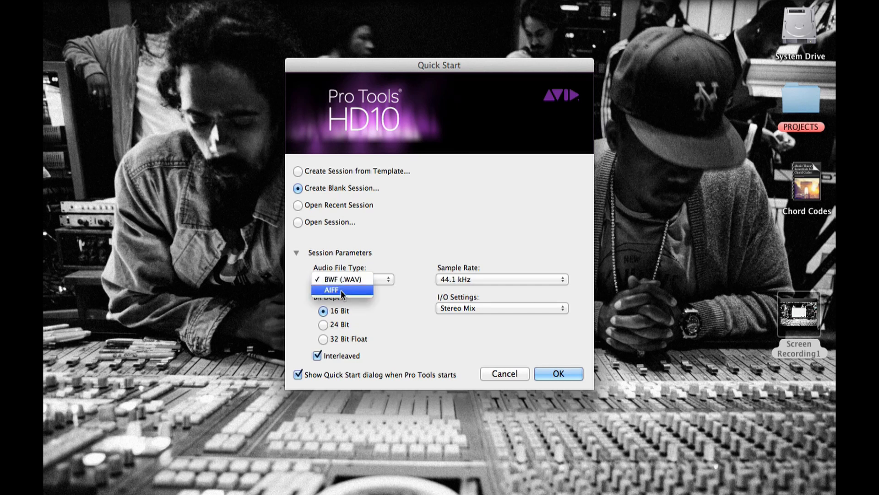
left_click(390, 333)
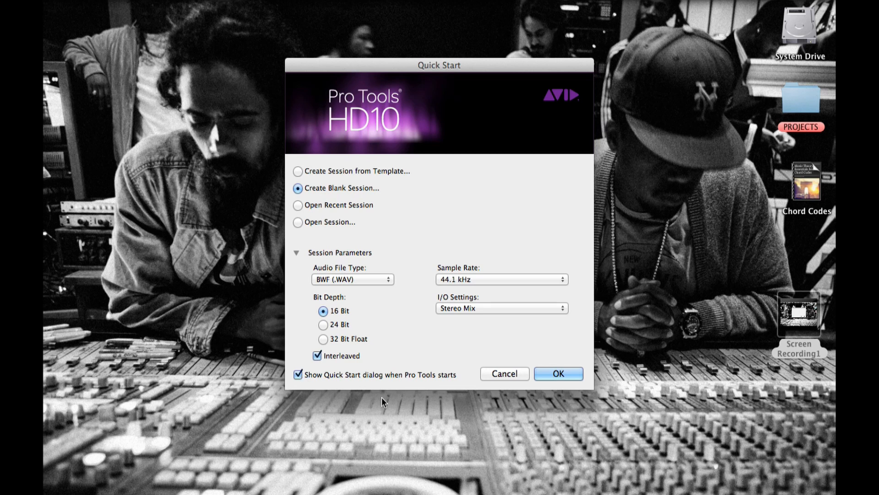
left_click(558, 373)
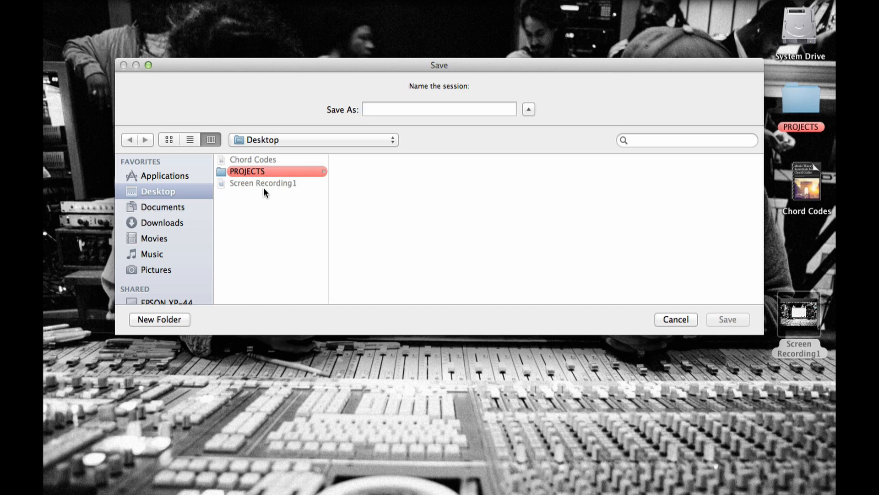
Save the session as "12-12-18_Tutorial1_Vox Tracking" in the TUTORIALS folder inside PROJECTS.
left_click(270, 176)
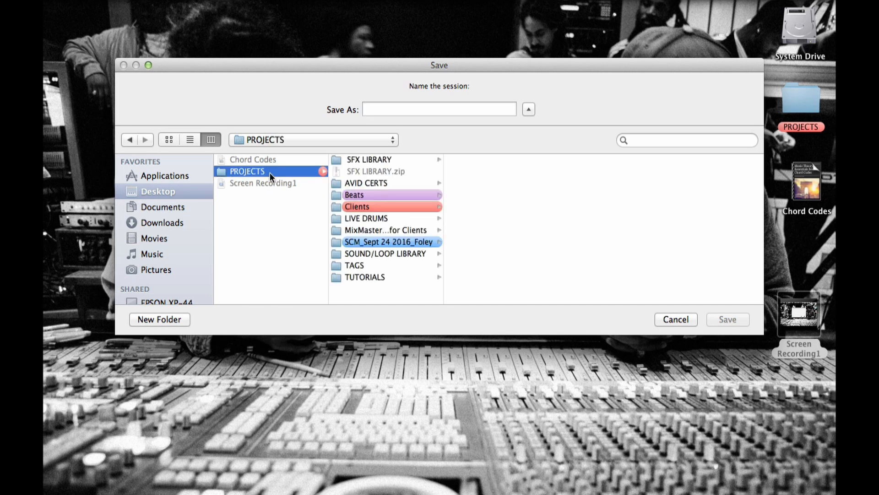
left_click(372, 277)
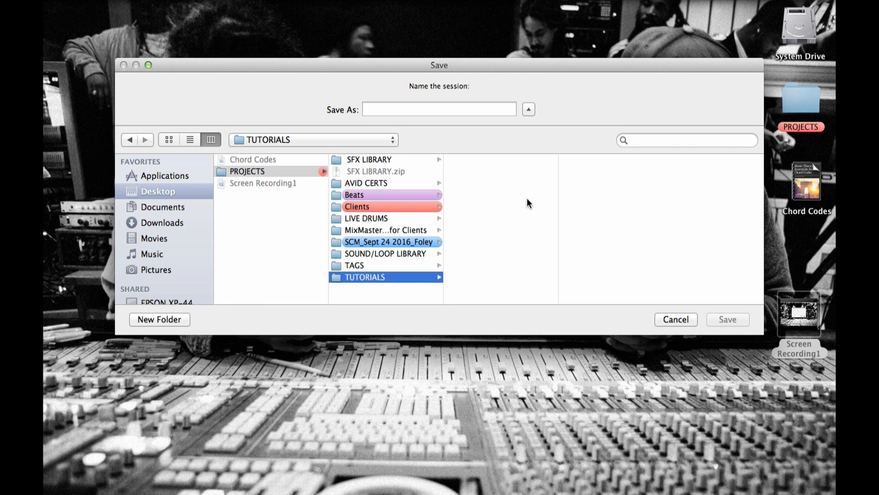
left_click(374, 106)
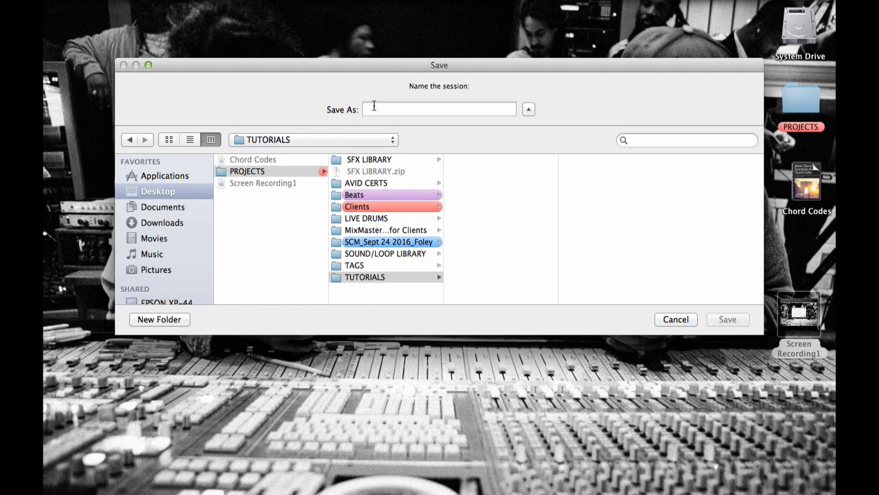
type("12-")
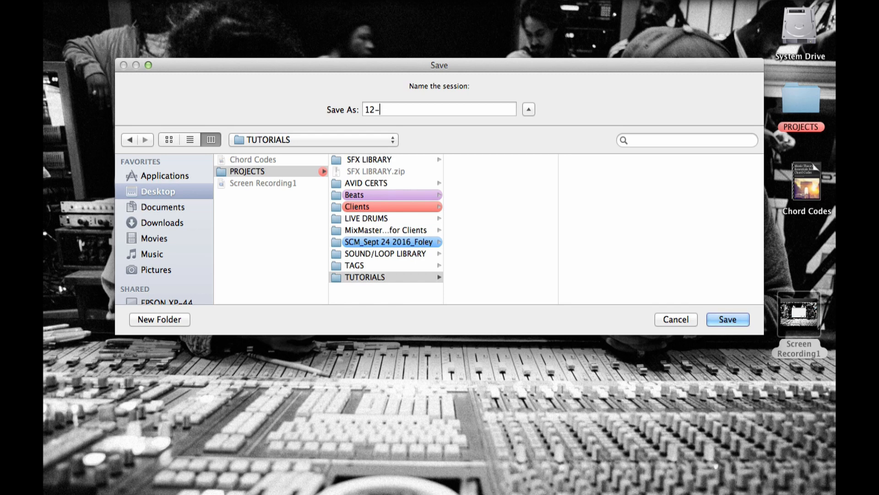
type("12-18_TU")
key("BackSpace")
type("UT")
key("BackSpace")
key("BackSpace")
type("utorial1_Vox ")
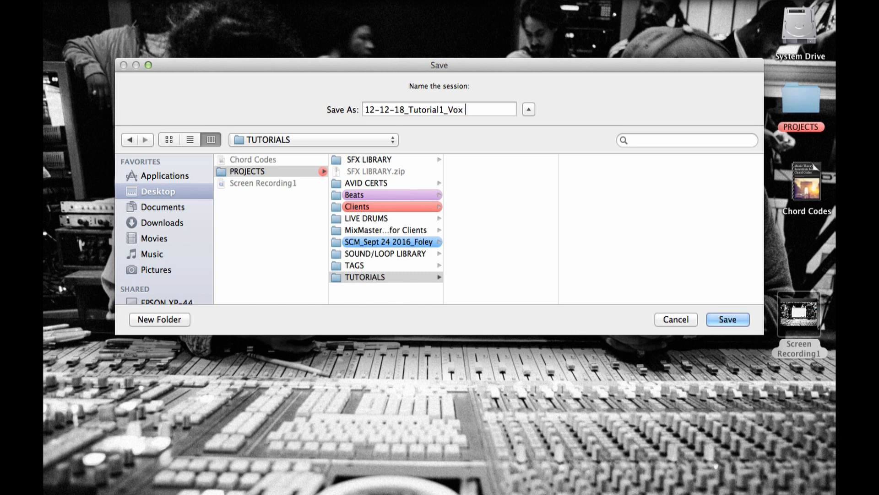
type("Tracking")
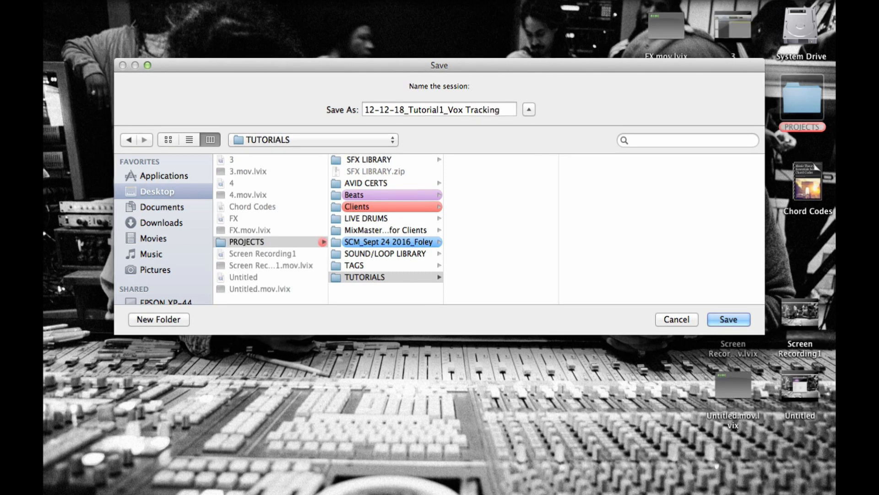
key("Return")
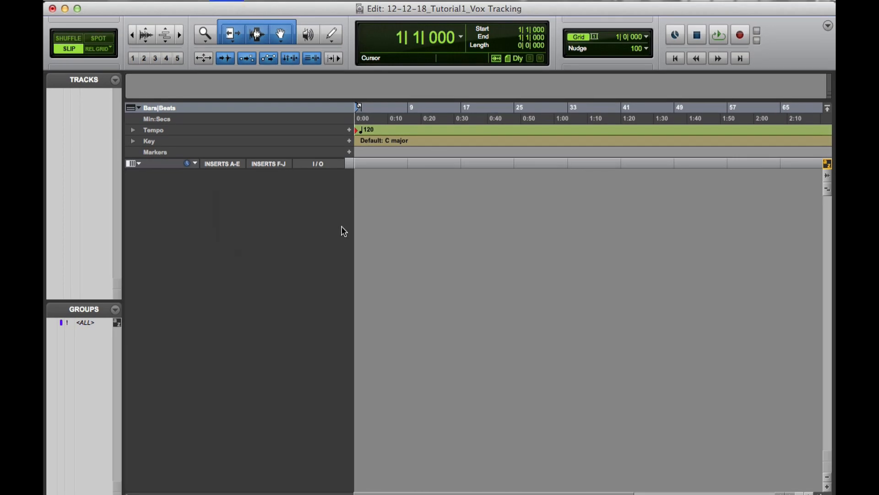
Start a new tracks setup with 11 mono audio tracks and add a second track row.
key("super+shift+n")
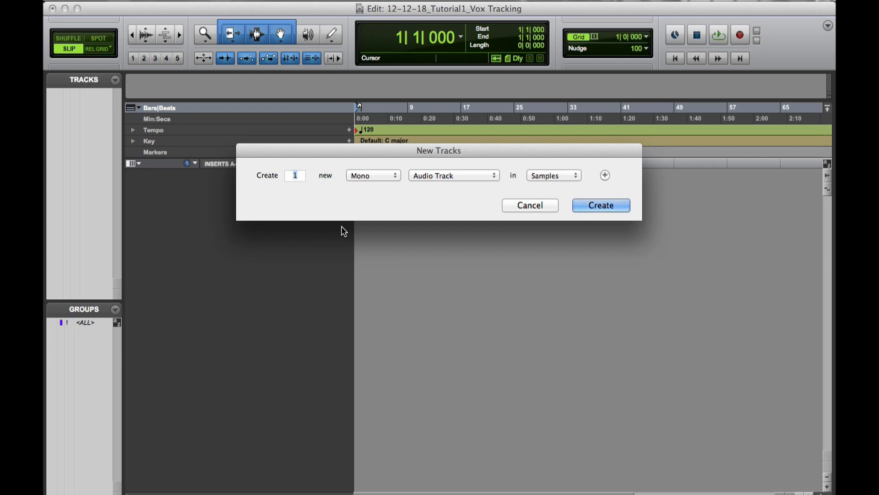
type("11")
key("super+shift+Down")
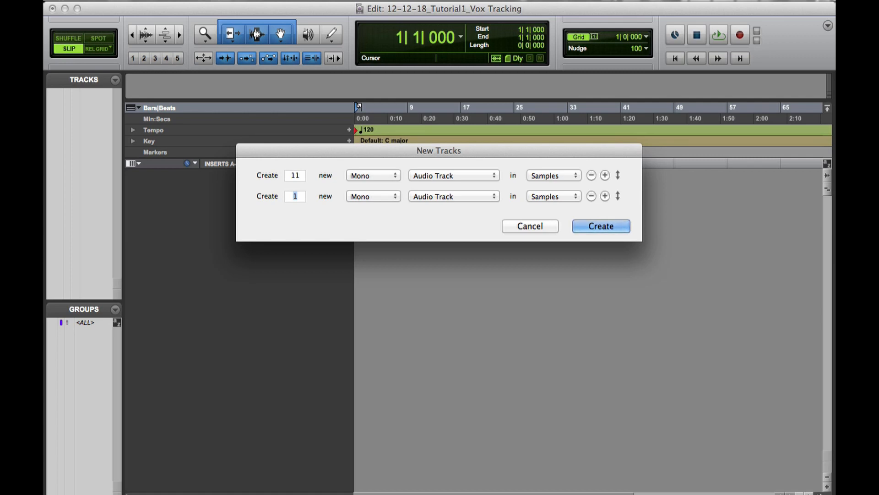
Configure the second new-track row as 4 stereo Aux Input tracks.
key("super+Right")
key("super+Right")
key("super+Left")
key("super+Left")
key("super+Right")
key("super+Right")
key("super+Left")
key("super+Left")
key("super+Right")
key("super+Right")
key("super+Right")
key("super+Right")
key("super+Right")
key("super+Right")
key("super+Left")
key("super+Left")
key("super+Left")
key("super+Left")
key("super+Left")
key("super+Down")
key("super+Down")
key("super+Down")
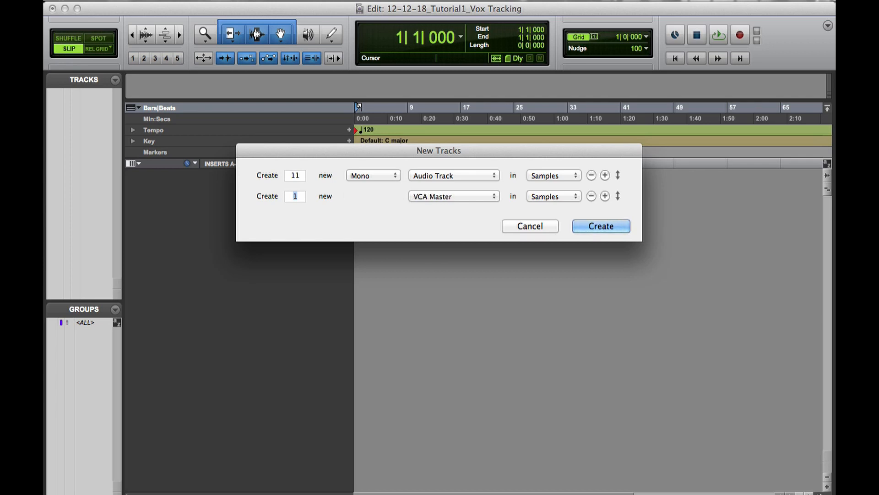
key("super+Up")
key("super+Up")
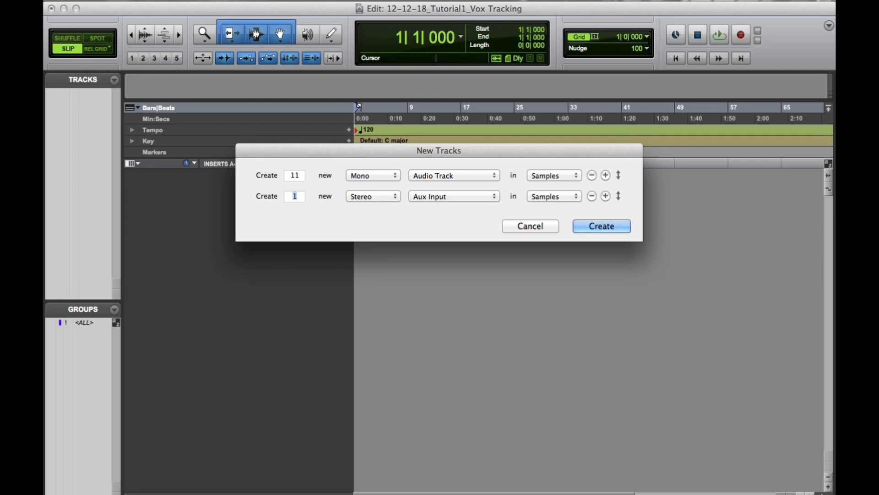
type("4")
Add a third row with one master fader and create all the listed tracks.
key("super+Down")
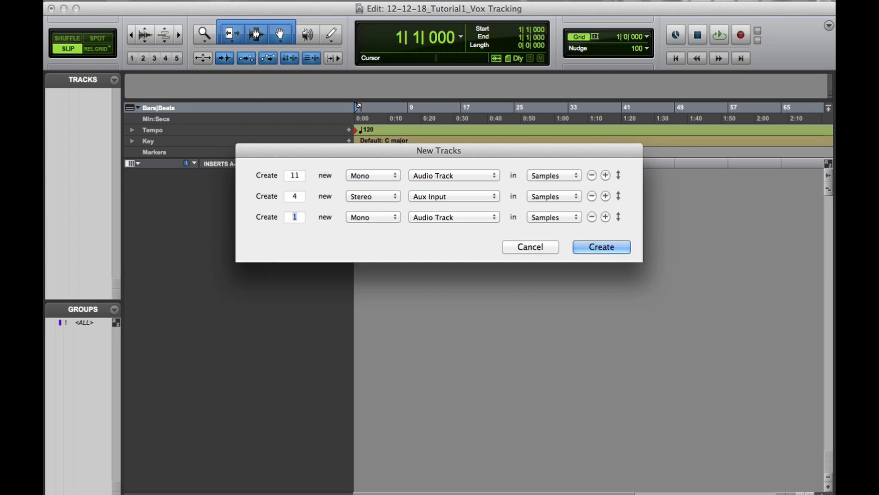
key("super+Down")
key("super+Down")
key("Return")
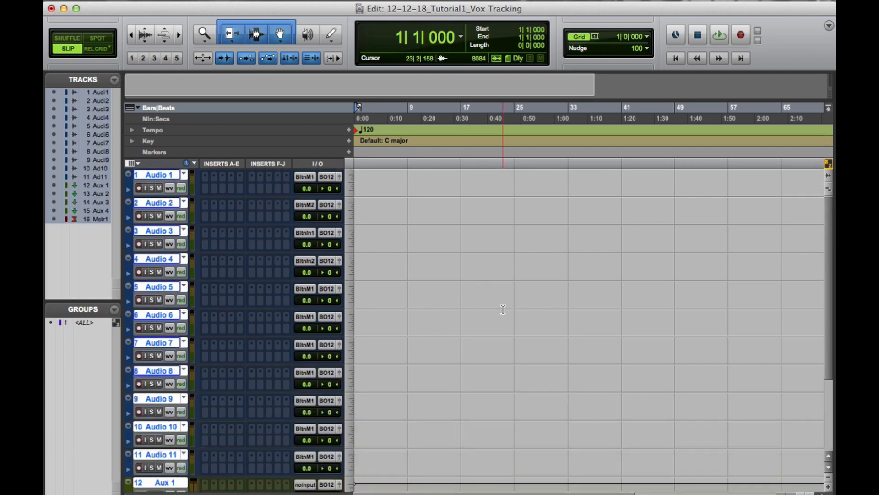
Rename the first audio track as MIC.
scroll(418, 198, "down", 5)
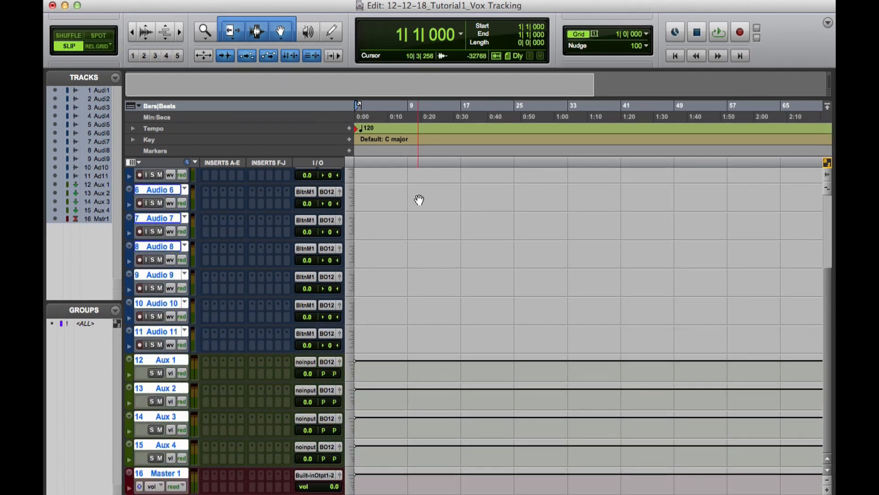
scroll(418, 200, "up", 5)
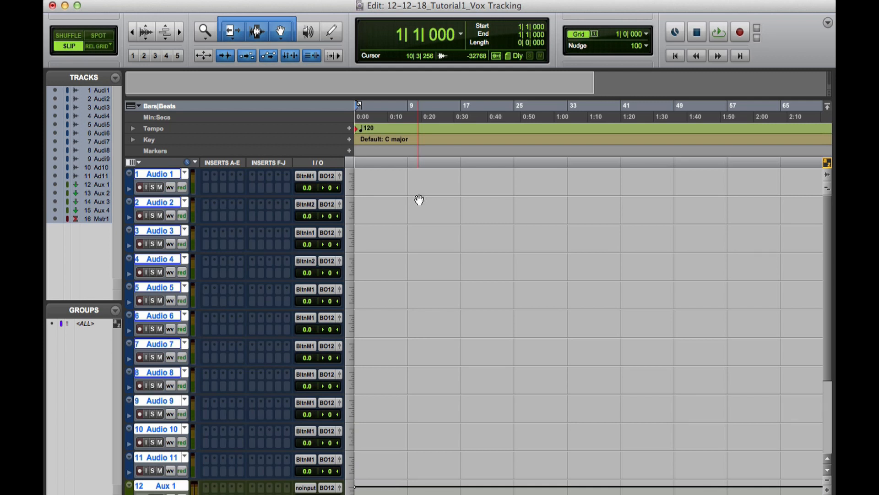
double_click(165, 175)
type("mic")
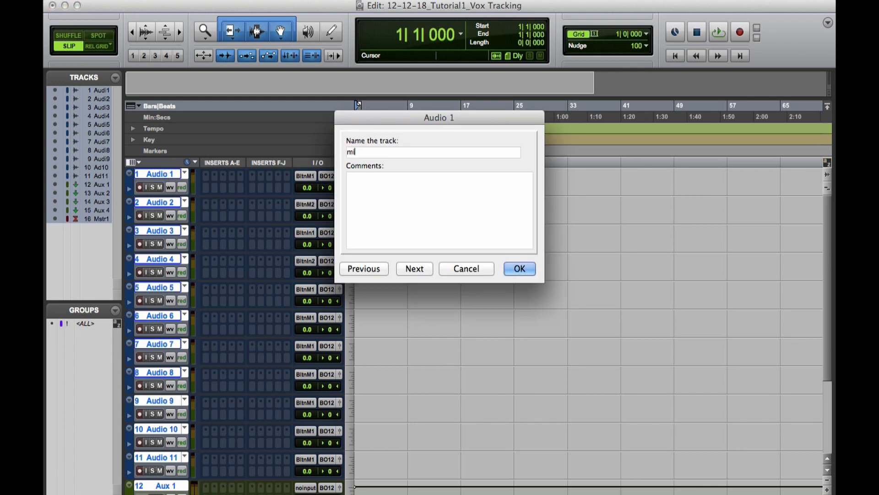
key("BackSpace")
key("BackSpace")
key("BackSpace")
type("MIC")
key("Return")
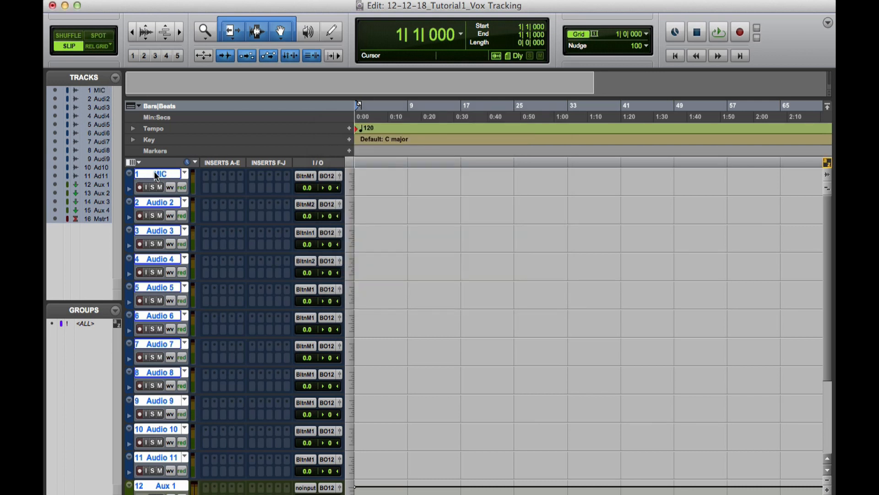
Deselect all tracks and color only the MIC track yellow with the color palette.
scroll(158, 232, "down", 5)
scroll(157, 232, "up", 5)
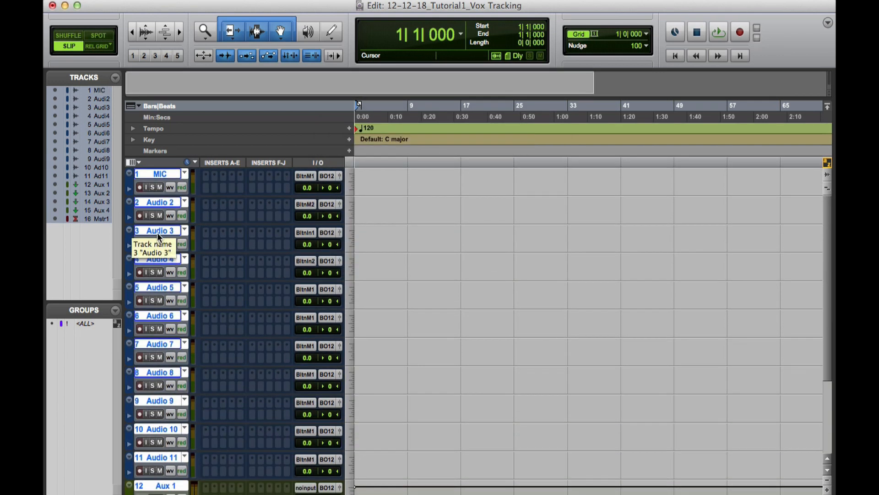
left_click(166, 174, "alt")
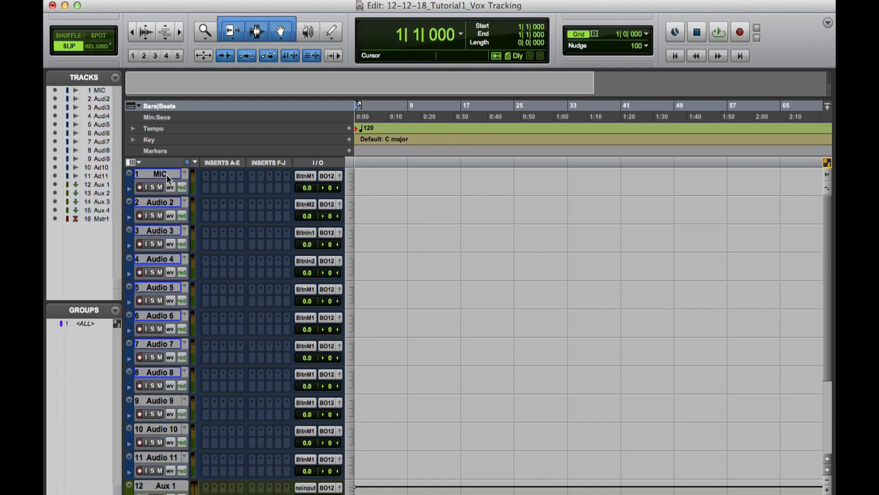
double_click(130, 190)
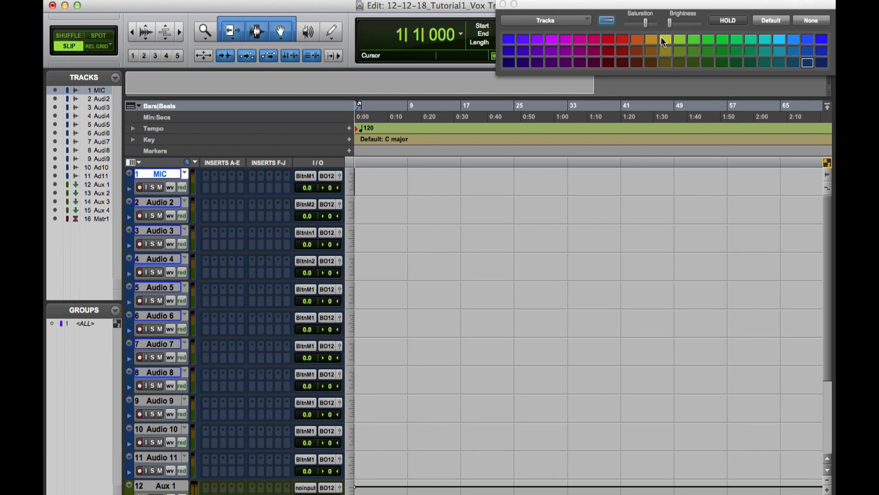
left_click_drag(629, 7, 595, 46)
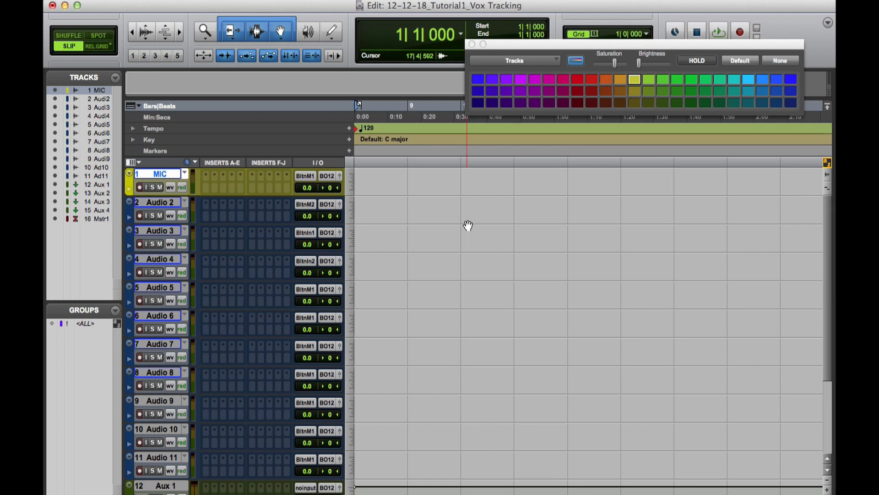
Assign Built-in Microphone 1 (Mono) as the MIC track's input and briefly test its input monitoring.
left_click(300, 178)
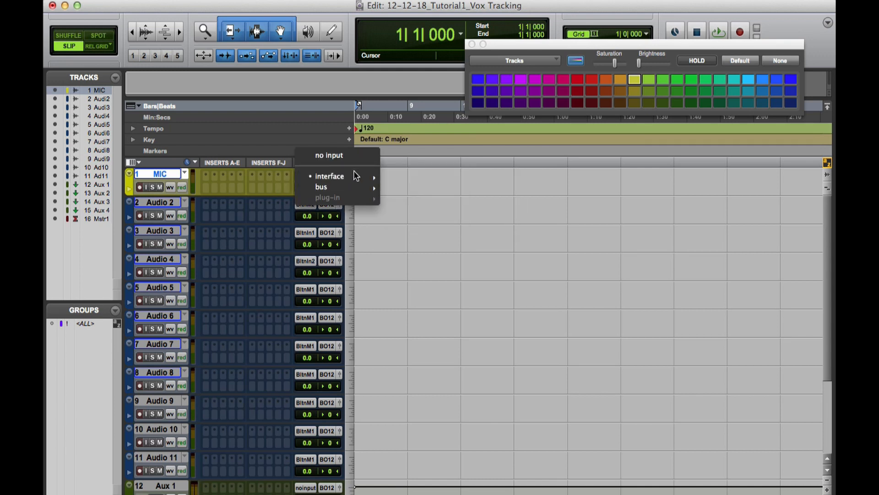
mouse_move(344, 176)
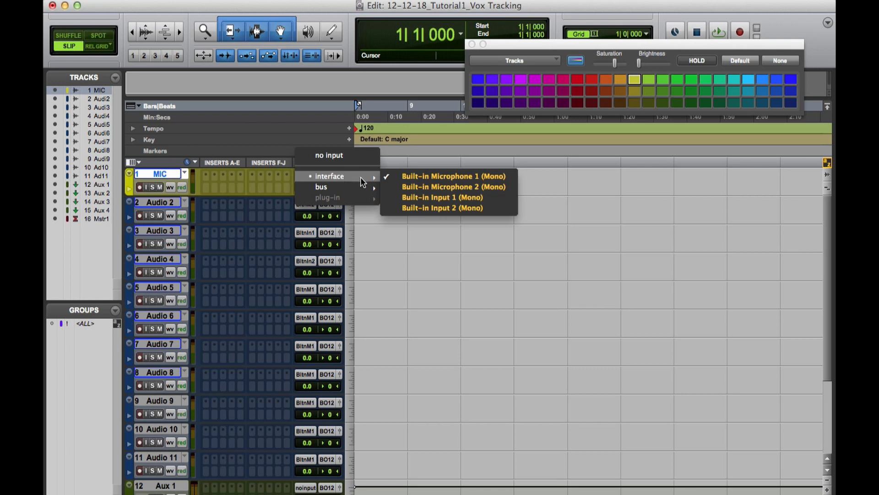
left_click(274, 183)
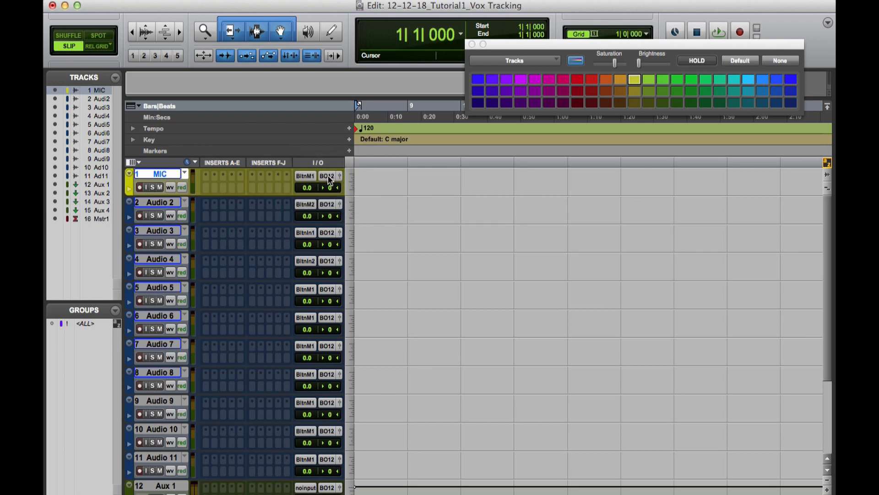
left_click(301, 181)
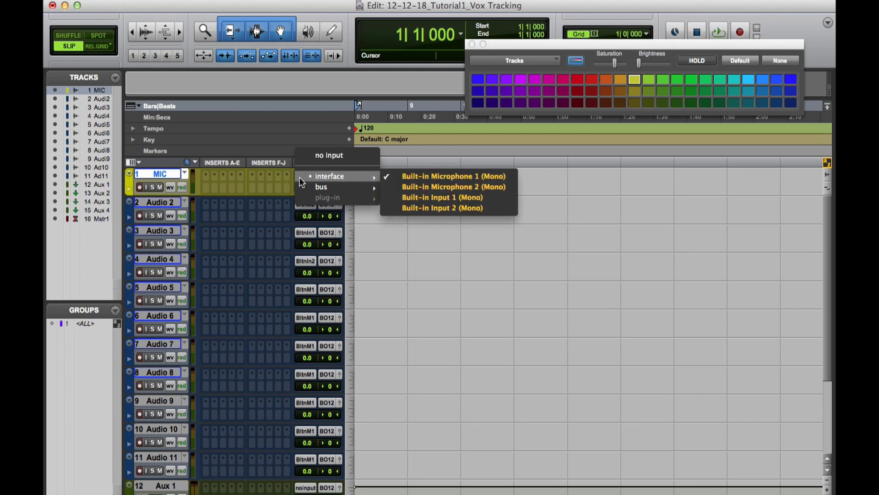
left_click(436, 176)
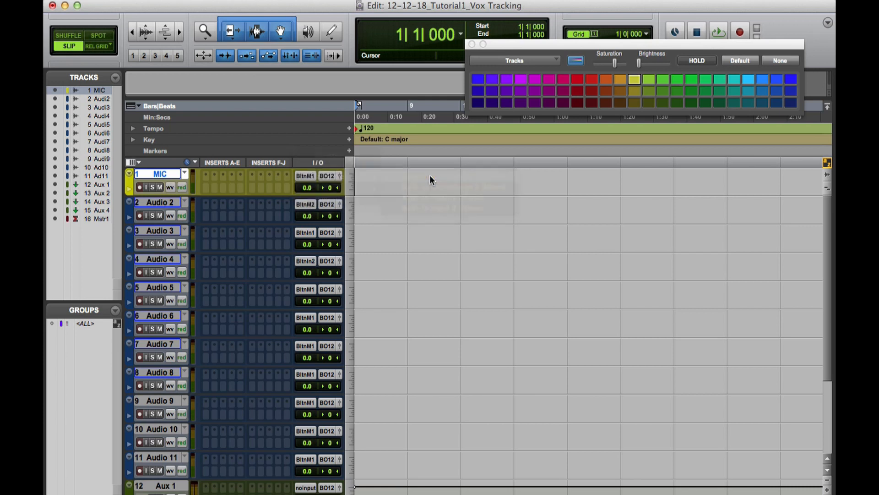
left_click(147, 187)
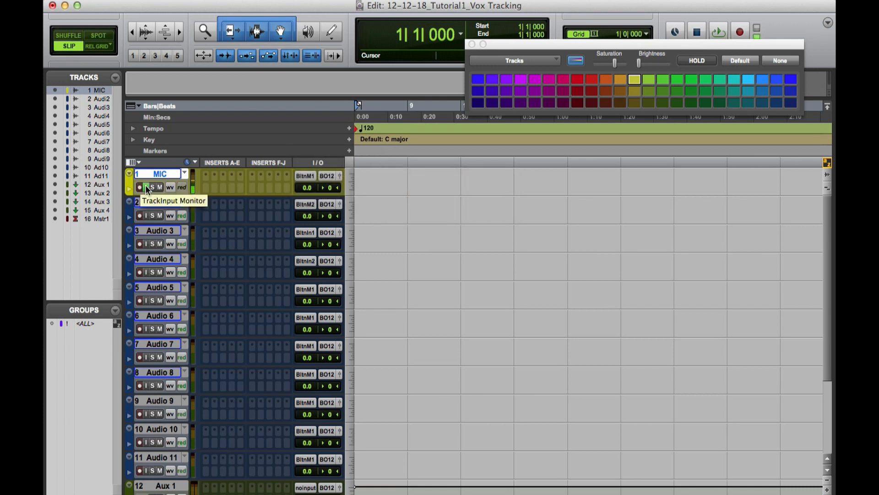
left_click(146, 187)
Rename the Audio 2 track as LEADS1, keeping the naming dialog open to step between neighbouring tracks.
left_click(160, 205)
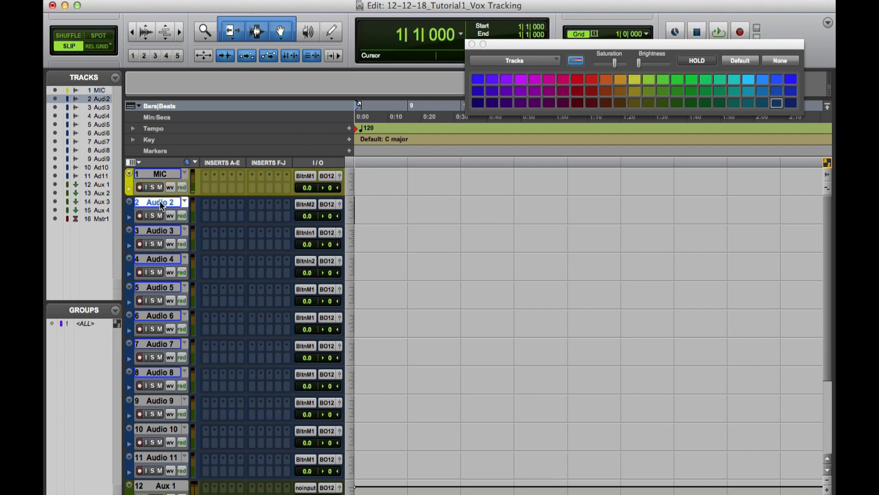
scroll(153, 299, "down", 5)
type("LEADS1")
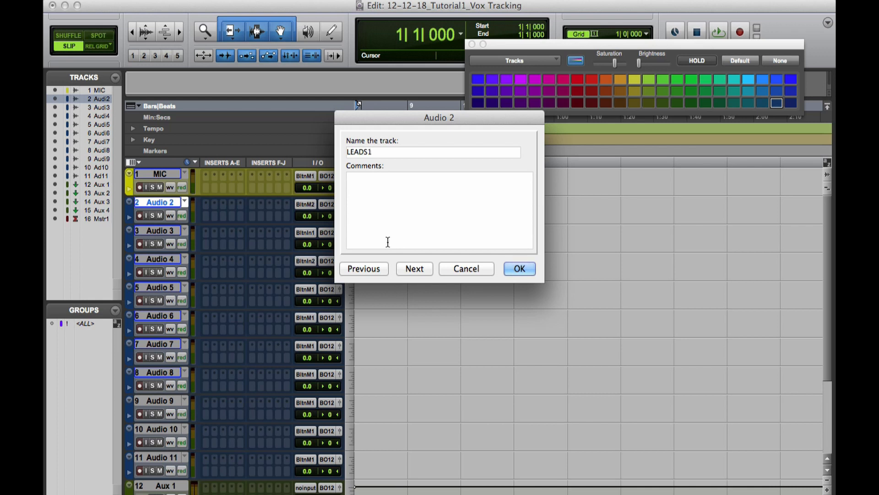
key("super+Left")
key("super+Left")
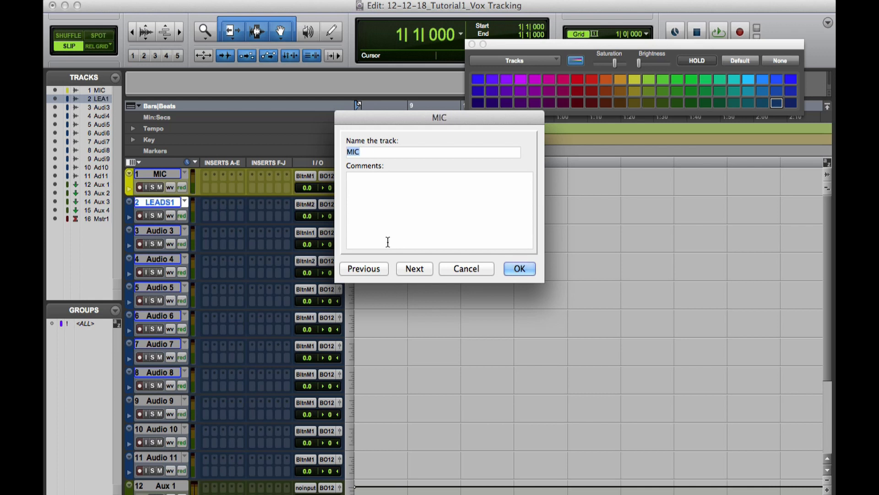
key("super+Right")
Rename the Audio 3 and Audio 4 tracks as LEADS2 and LEADS3.
key("super+Right")
type("LEADS2")
key("super+Right")
type("LEADS2")
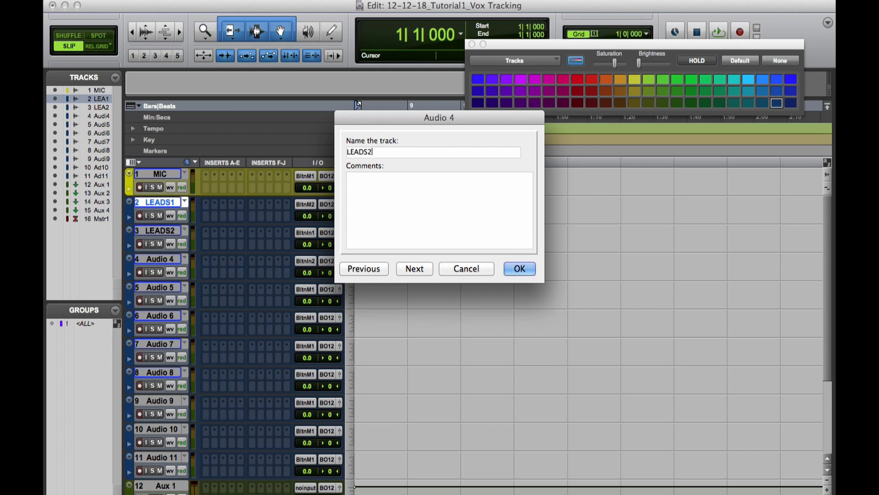
key("BackSpace")
type("3")
key("super+Right")
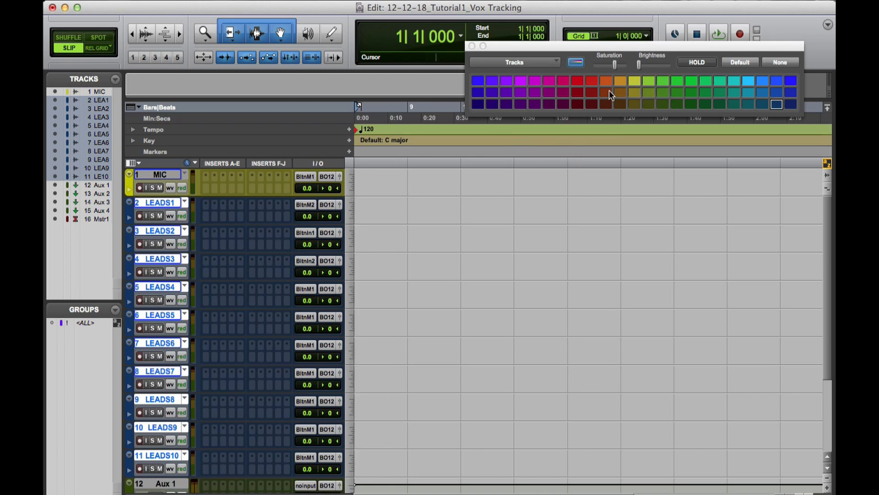
Color the selected LEADS1 to LEADS10 tracks dark red after trying neighbouring red shades, and close the color palette.
left_click(578, 93)
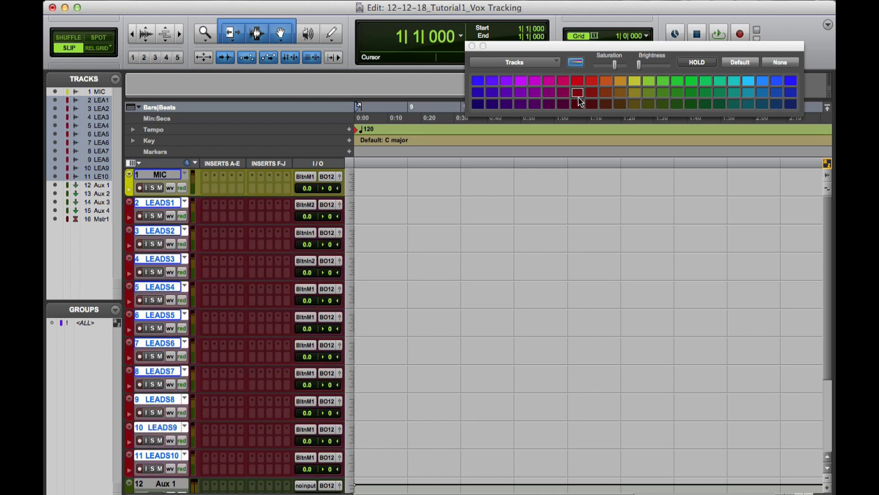
left_click(596, 92)
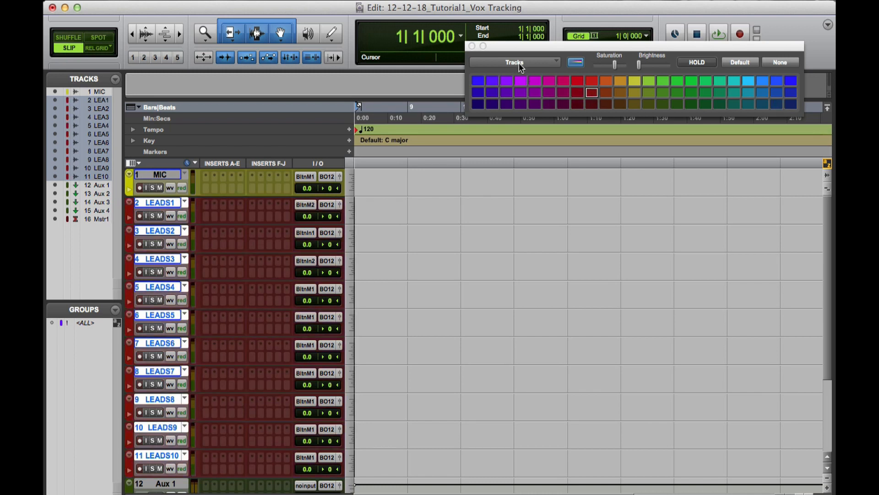
left_click(591, 84)
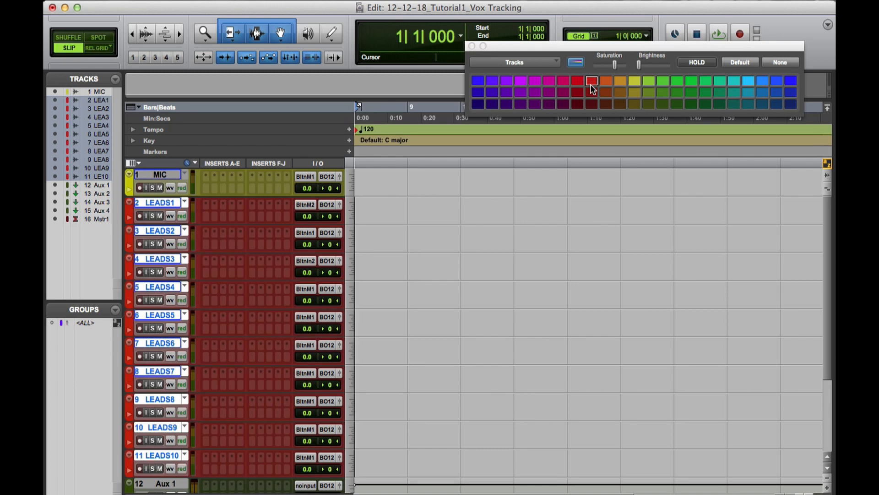
left_click(592, 92)
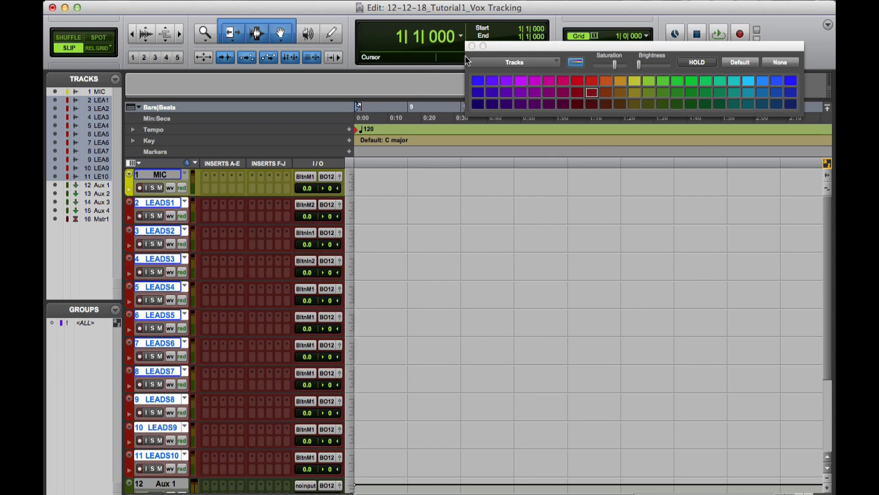
left_click(472, 46)
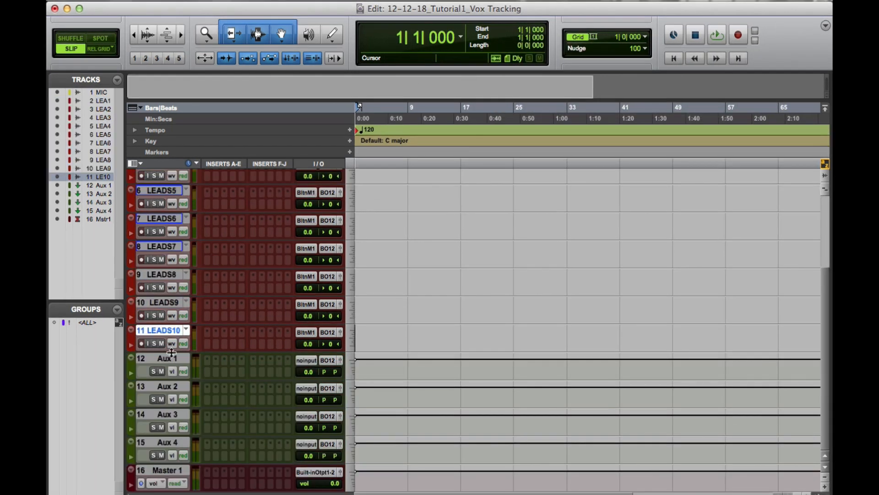
Rename the Aux 1 track as LEADS VOX BUS.
double_click(168, 356)
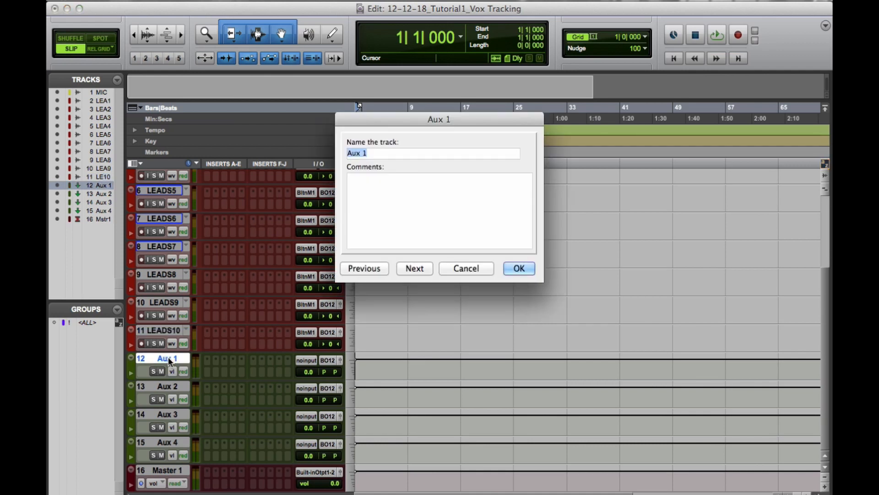
type("V")
key("BackSpace")
type("LEADS VOX BUS")
key("Return")
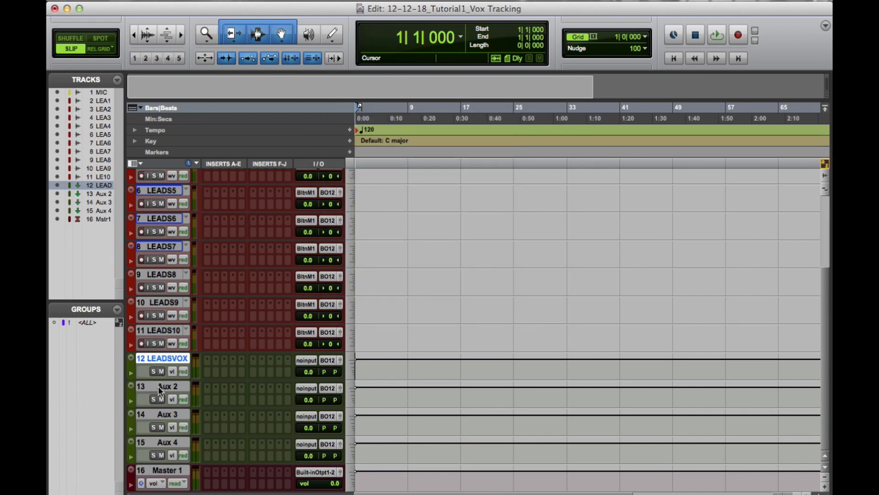
Rename the Aux 2 track as 1/8 DLAY and the Aux 3 track as 1/4 DLAY.
double_click(158, 385)
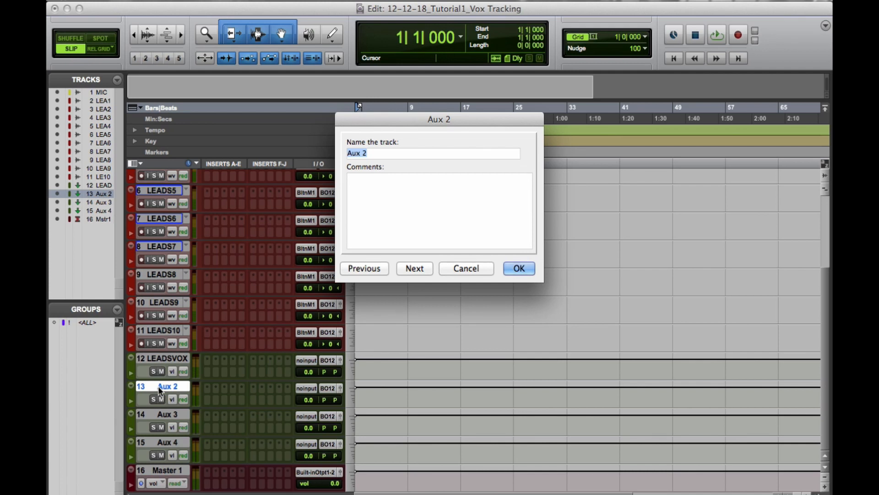
type("1/8 DLAY")
key("Return")
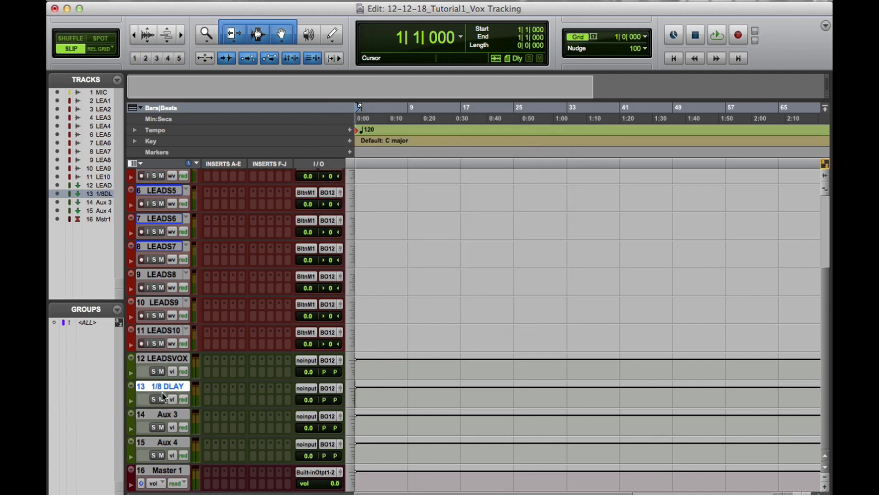
double_click(167, 414)
type("1/")
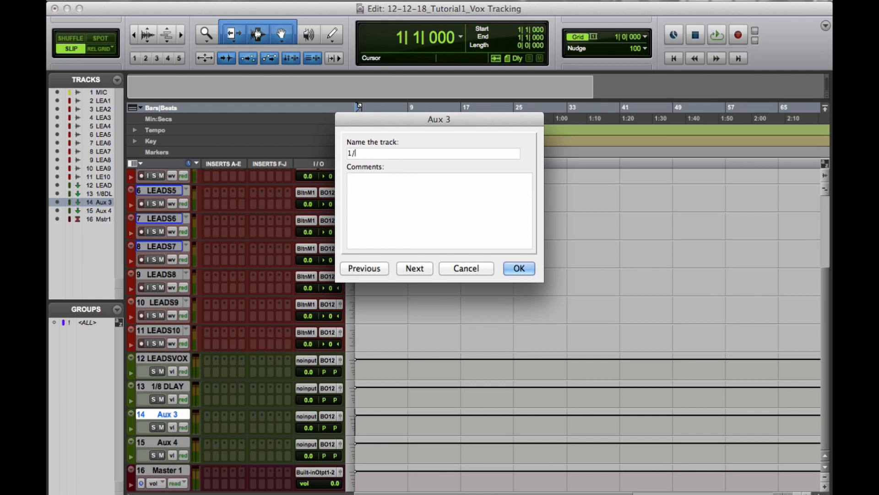
type("4 DLAY")
key("Return")
Rename the Aux 4 track as VRB.
double_click(158, 441)
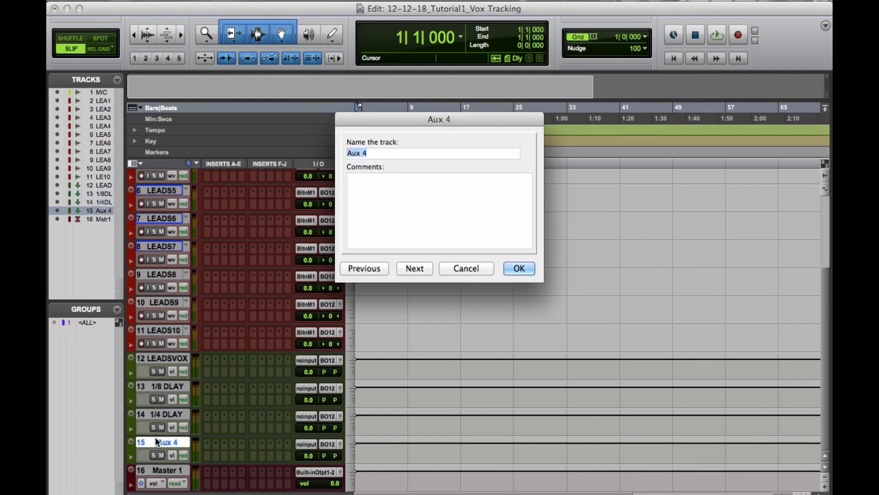
type("VRB")
key("Return")
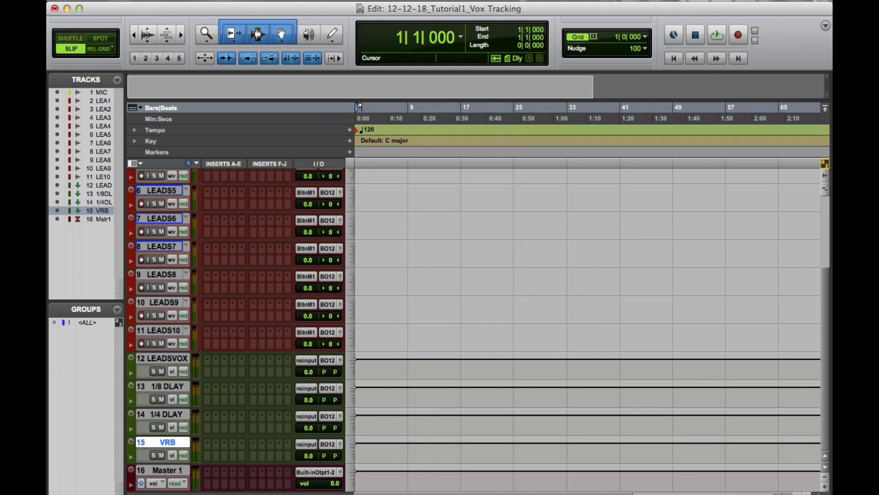
Color only the LEADS VOX BUS track dark brown with the color palette.
left_click(148, 362)
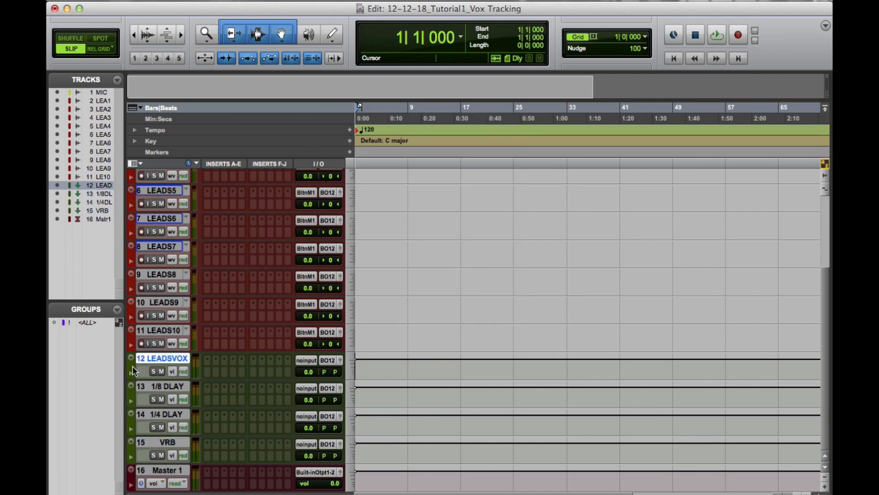
double_click(132, 369)
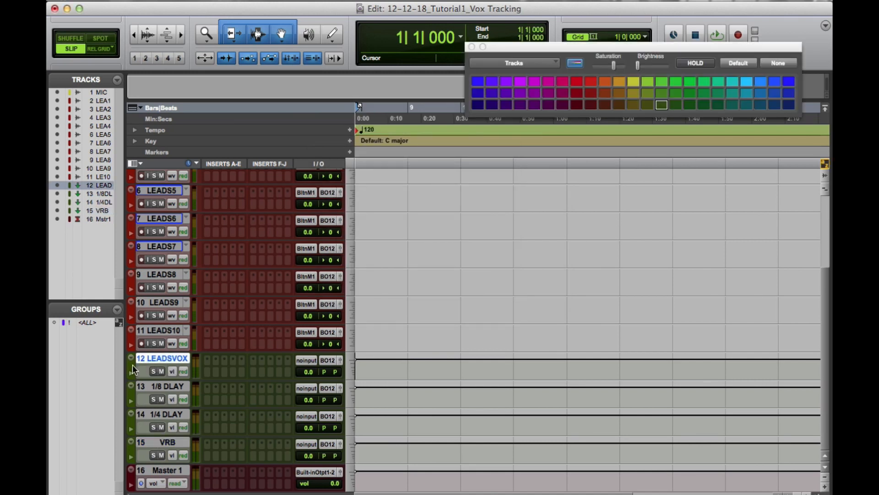
left_click(610, 105)
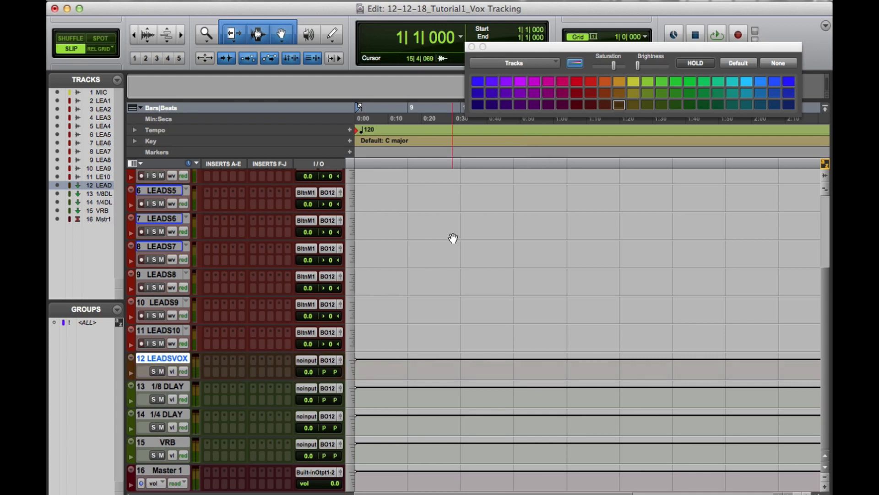
Color the 1/8 DLAY and 1/4 DLAY tracks magenta and the VRB track a darker purple.
left_click(155, 385)
left_click(156, 415, "shift")
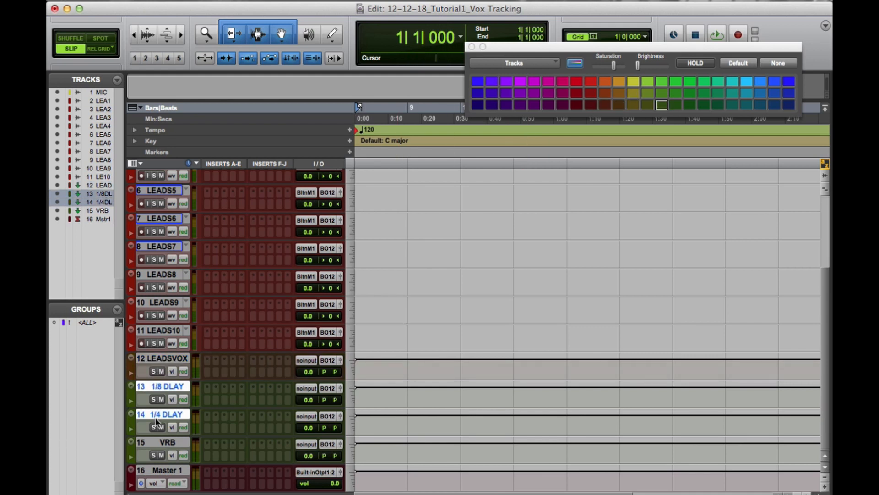
left_click(548, 93)
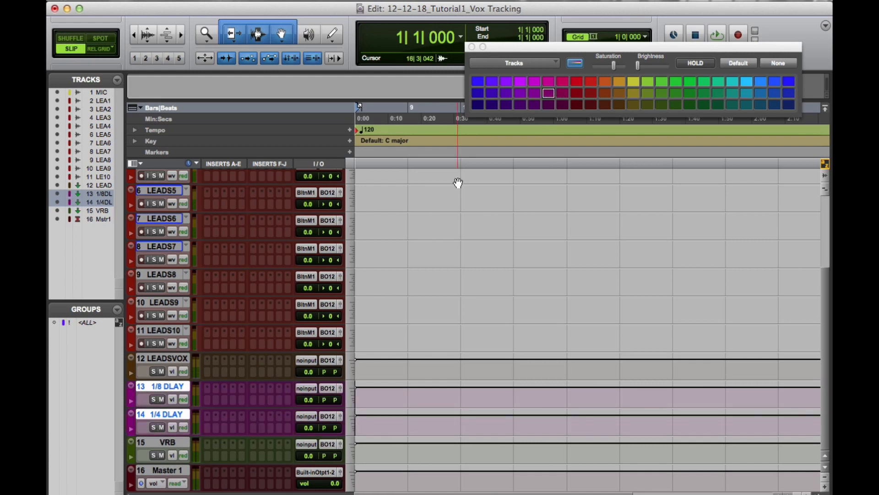
left_click(166, 442)
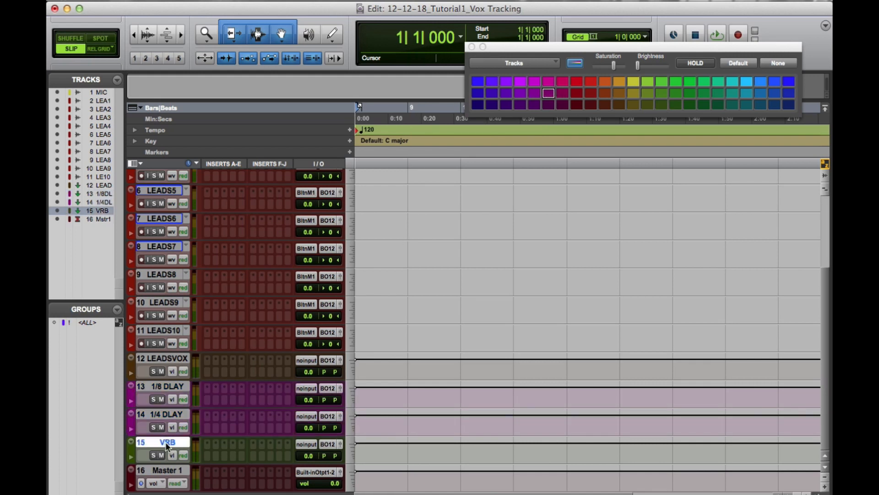
left_click(548, 105)
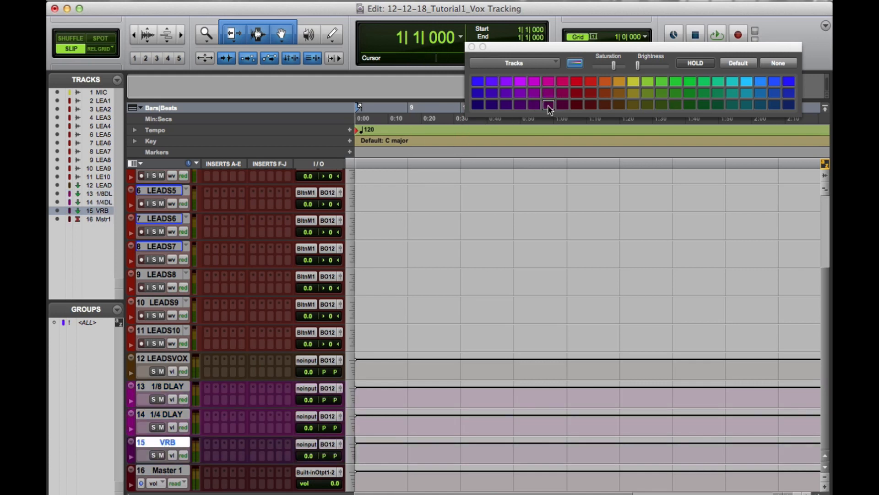
Reduce the height of the 1/8 DLAY, 1/4 DLAY and VRB tracks together, and close the color palette.
left_click(181, 386, "shift")
key("ctrl+Down")
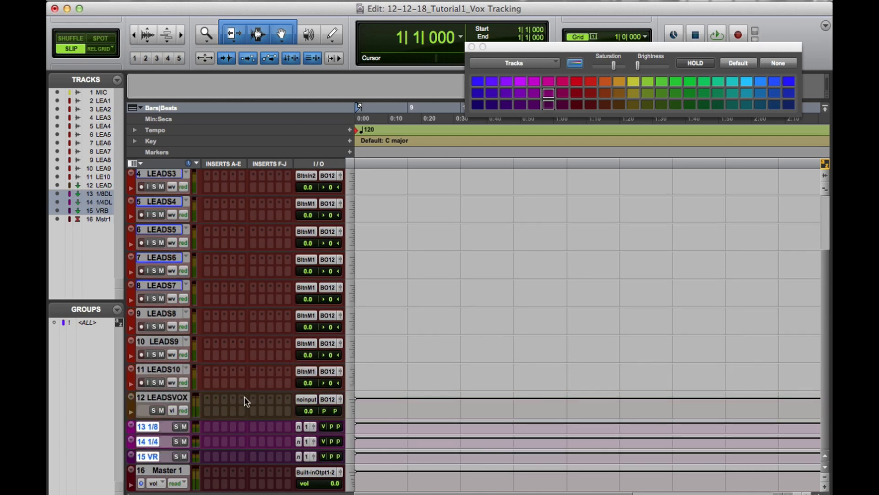
left_click(473, 46)
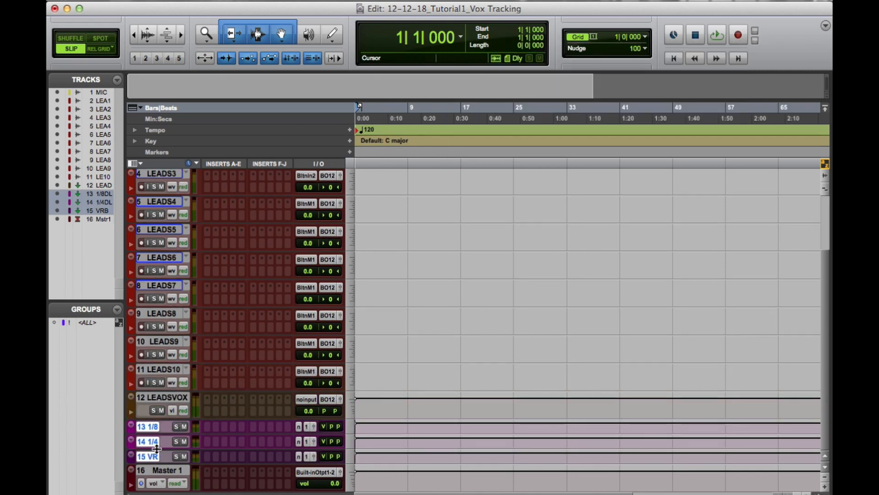
Select the MIC track through LEADS10 and route all their outputs to the LEADS VOX BUS (Stereo) track at once.
left_click(169, 470)
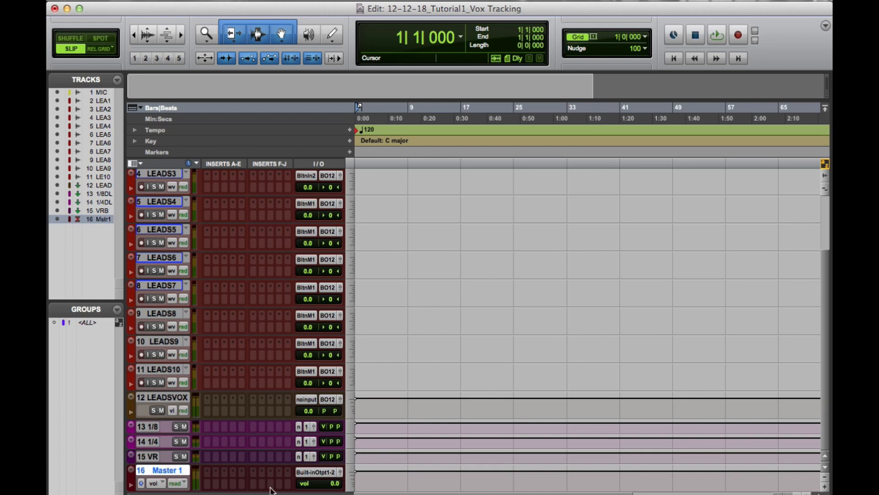
scroll(271, 490, "up", 3)
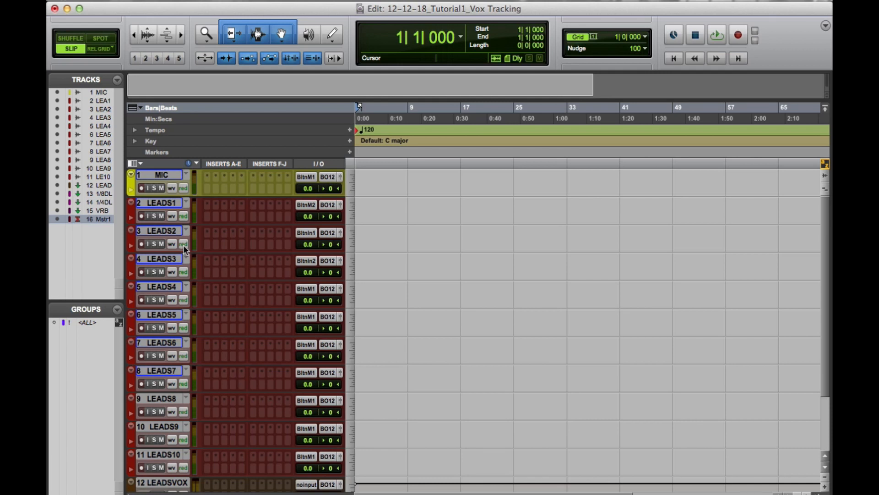
left_click(165, 177)
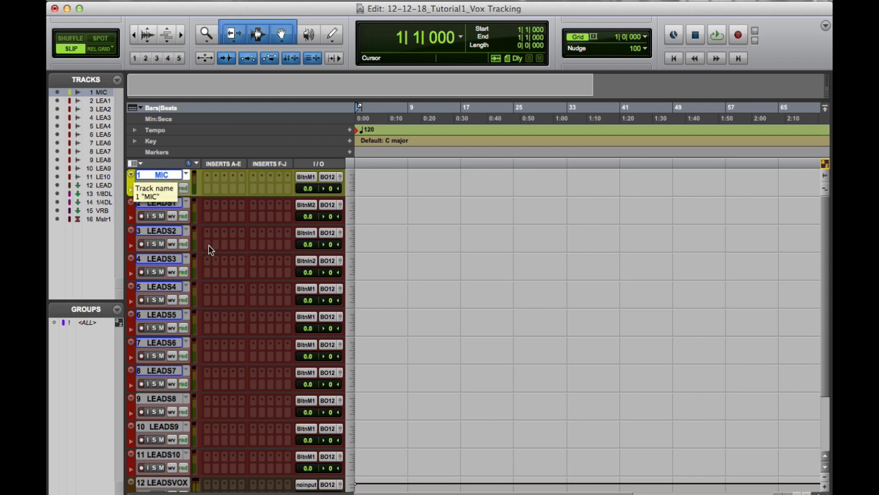
scroll(208, 245, "down", 2)
scroll(208, 245, "down", 1)
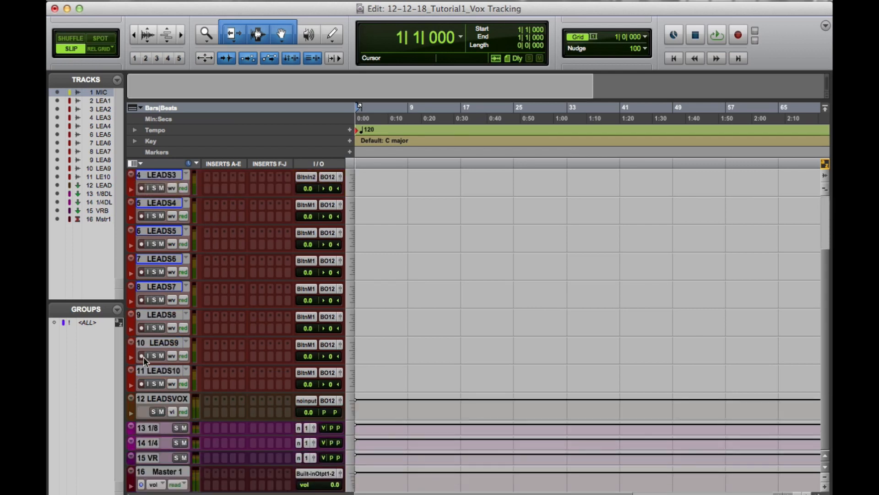
left_click(152, 370, "shift")
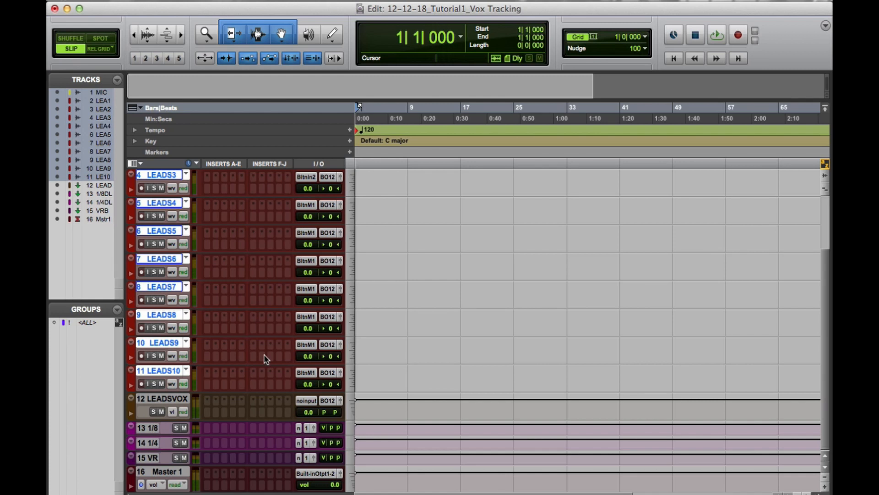
scroll(264, 354, "up", 3)
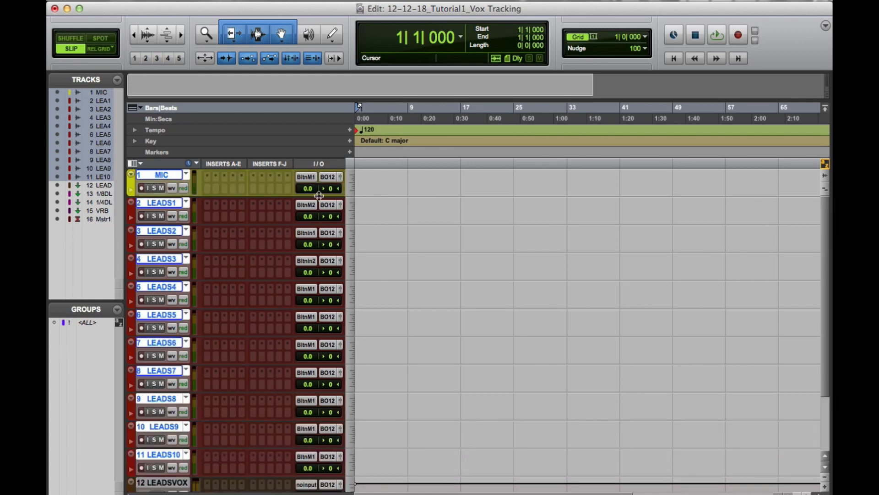
left_click(326, 178)
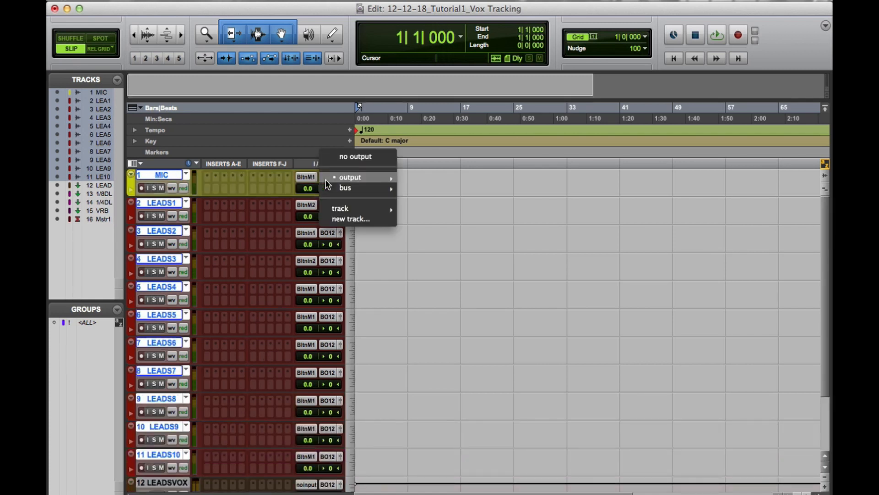
mouse_move(337, 179)
mouse_move(342, 208)
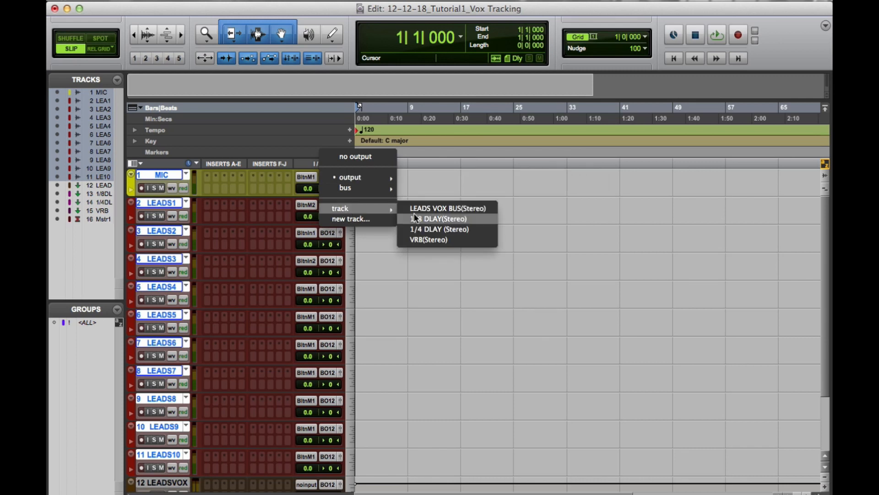
left_click(465, 211, "alt+shift")
Check the input assignment of the LEADS VOX BUS track without changing it.
scroll(416, 265, "down", 3)
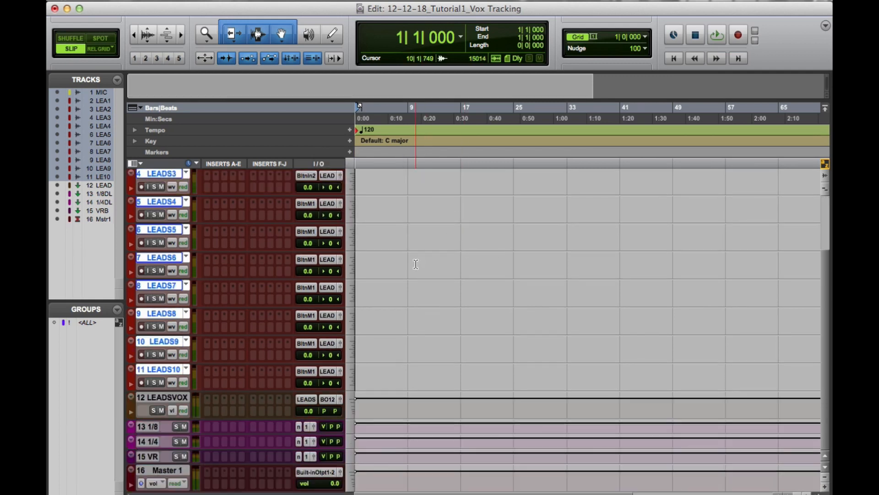
left_click(302, 399)
left_click(249, 389)
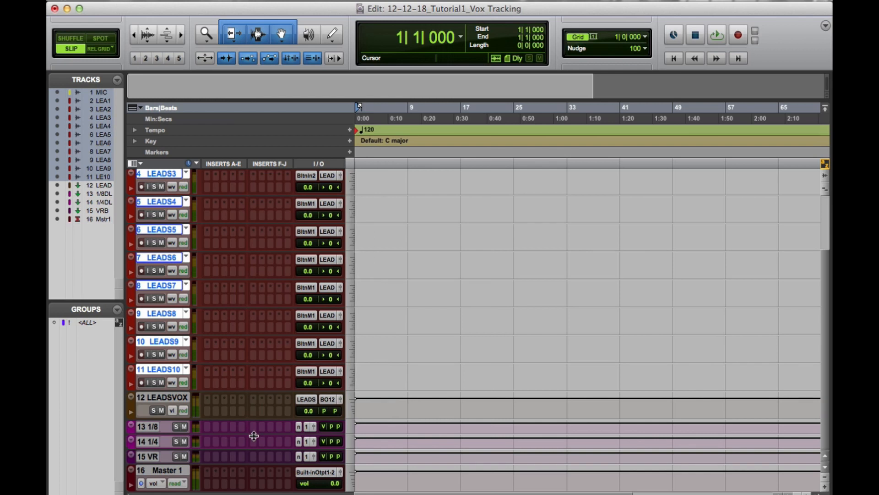
Enlarge the 1/8 DLAY track temporarily to inspect its input options, and shrink it again.
left_click_drag(253, 432, 252, 442)
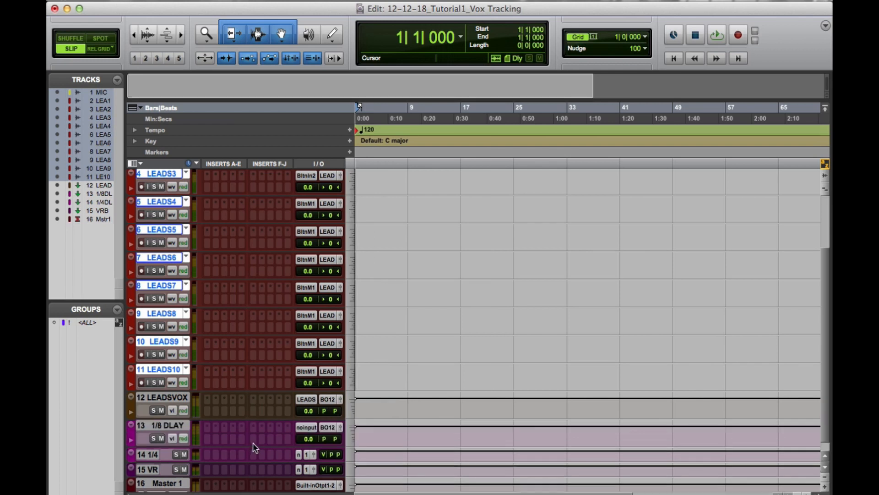
left_click(302, 429)
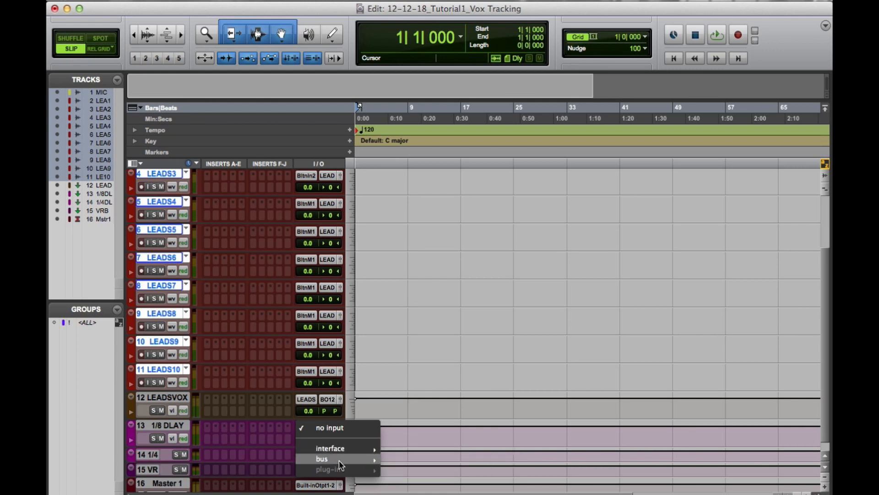
left_click(273, 364)
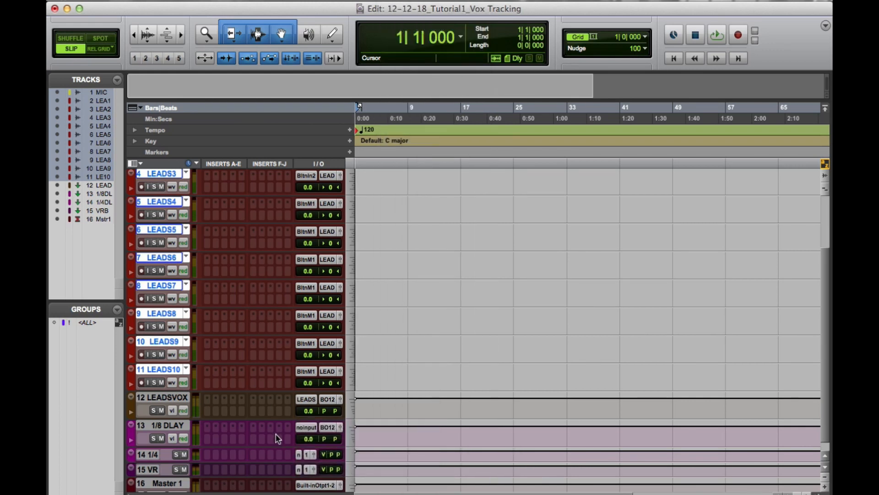
left_click_drag(276, 447, 277, 412)
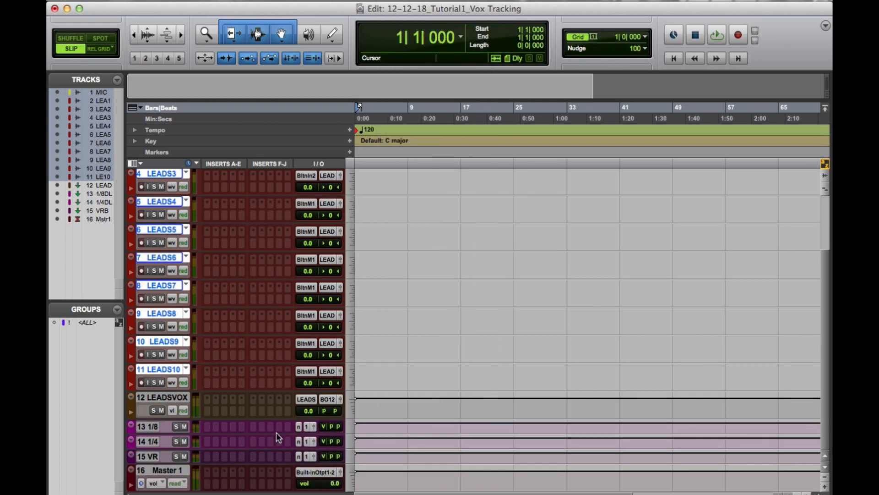
Check the output and bus assignment options of the LEADS tracks against the LEADS VOX BUS track without changing the routing.
left_click(328, 287)
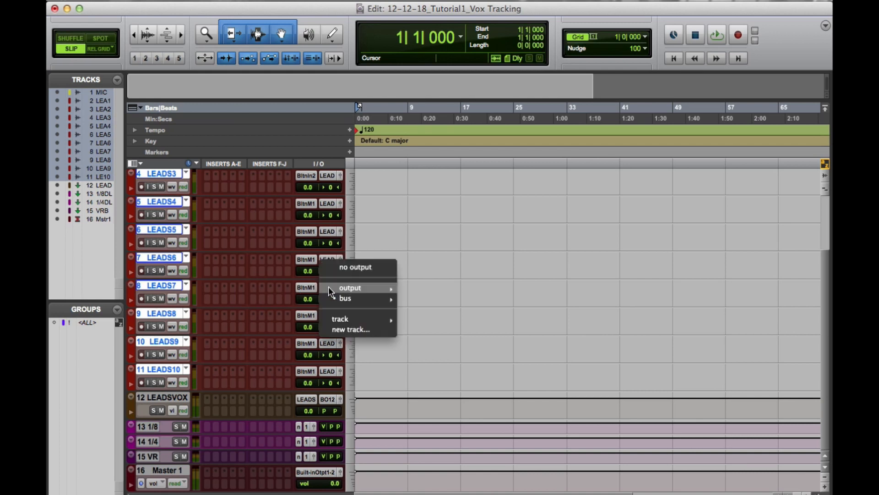
left_click(258, 330)
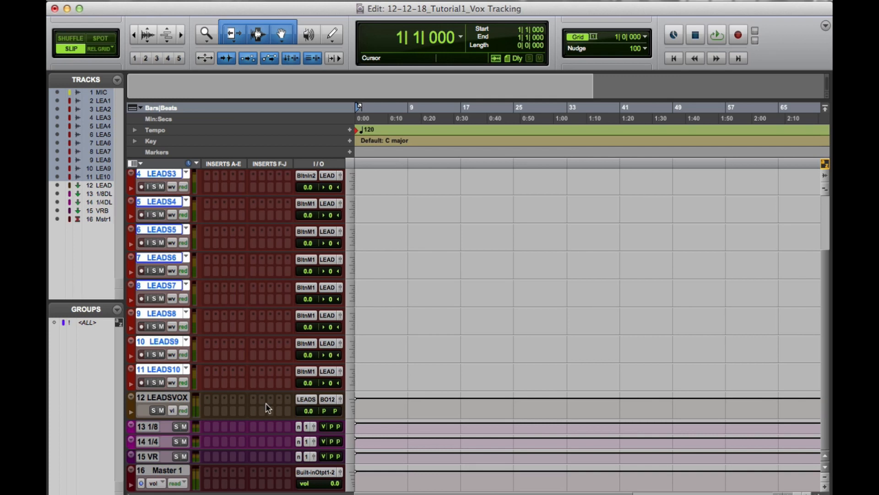
left_click(327, 342)
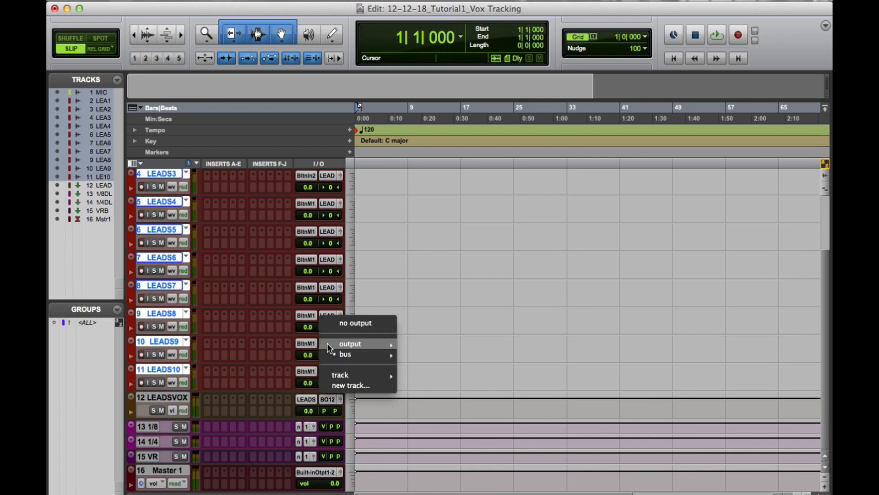
mouse_move(336, 375)
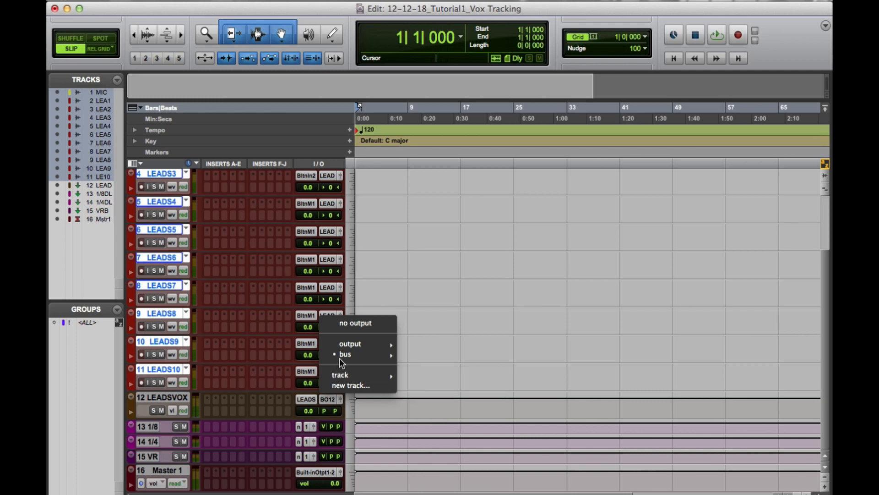
mouse_move(339, 358)
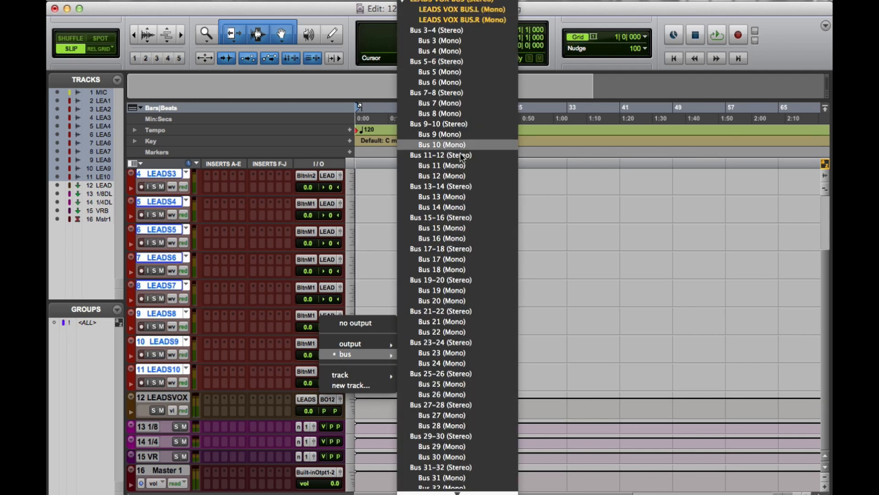
left_click(536, 250)
scroll(299, 362, "up", 3)
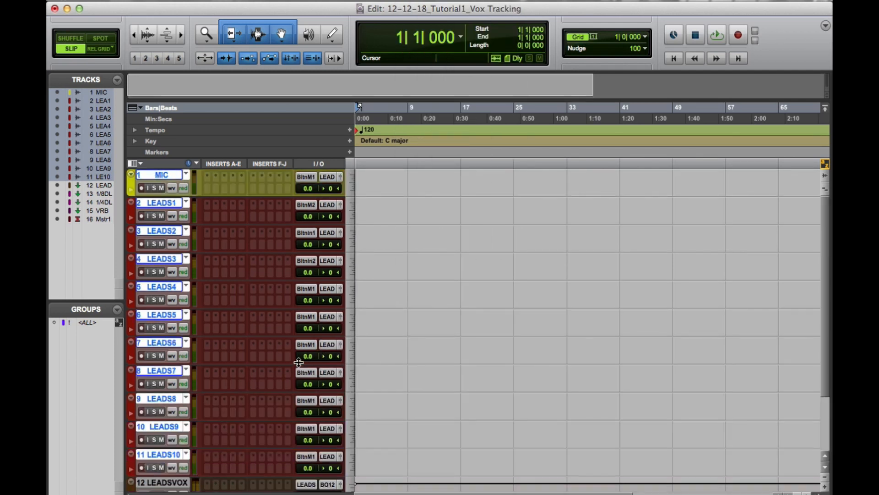
scroll(298, 362, "down", 3)
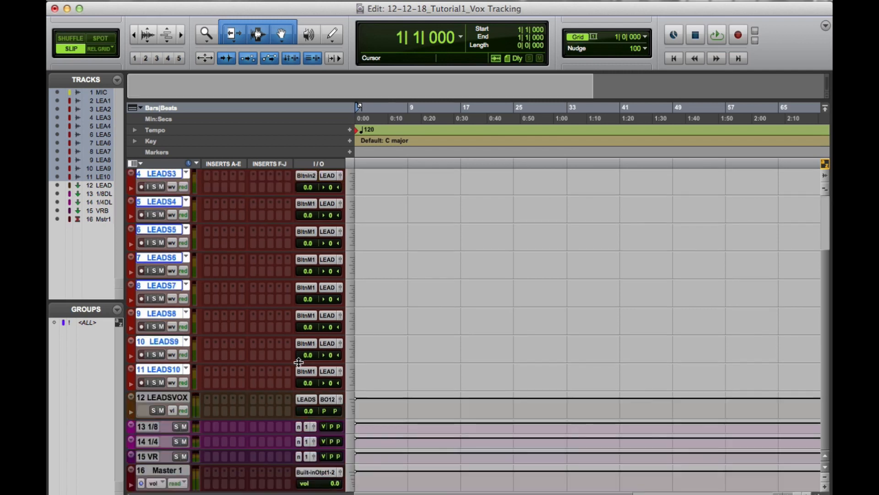
left_click(168, 396)
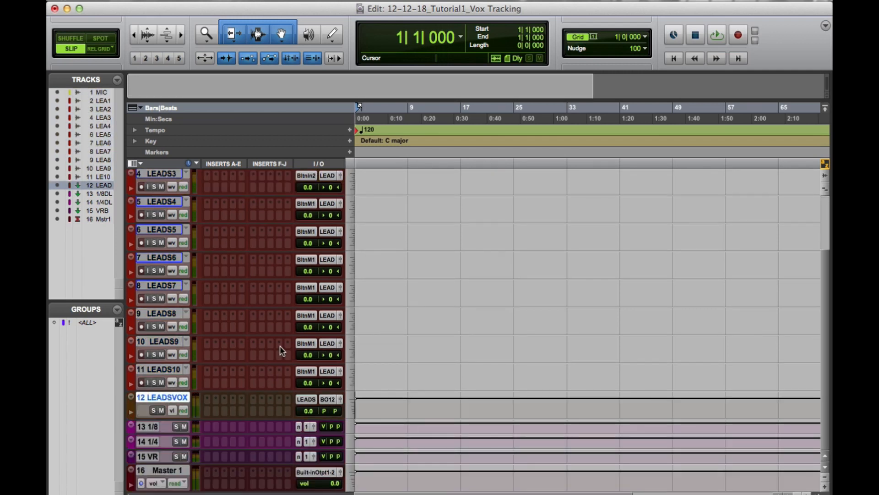
scroll(279, 346, "up", 3)
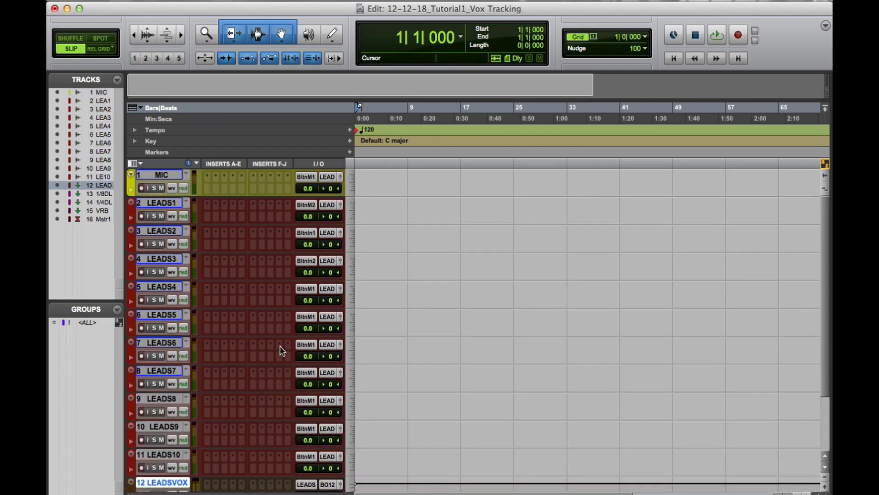
Record-enable the MIC track, record a short test take from the session start, and move the clip onto the LEADS1 track.
left_click(161, 175)
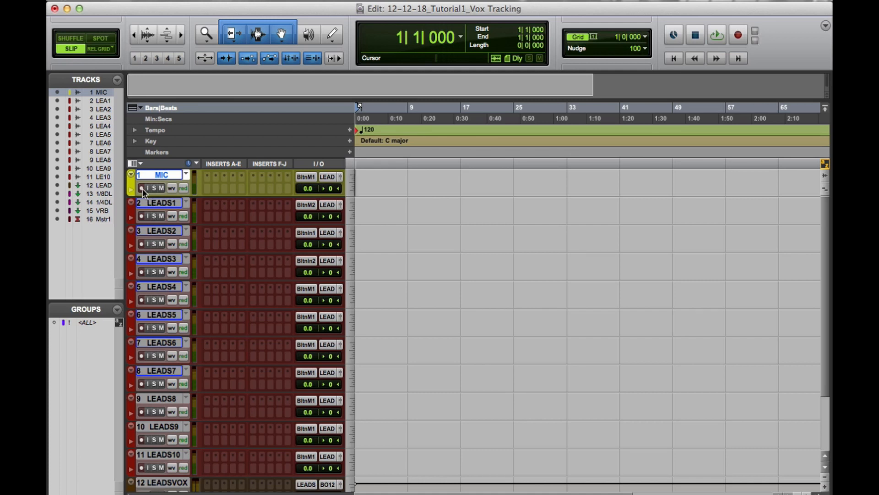
left_click(142, 188)
key("super+space")
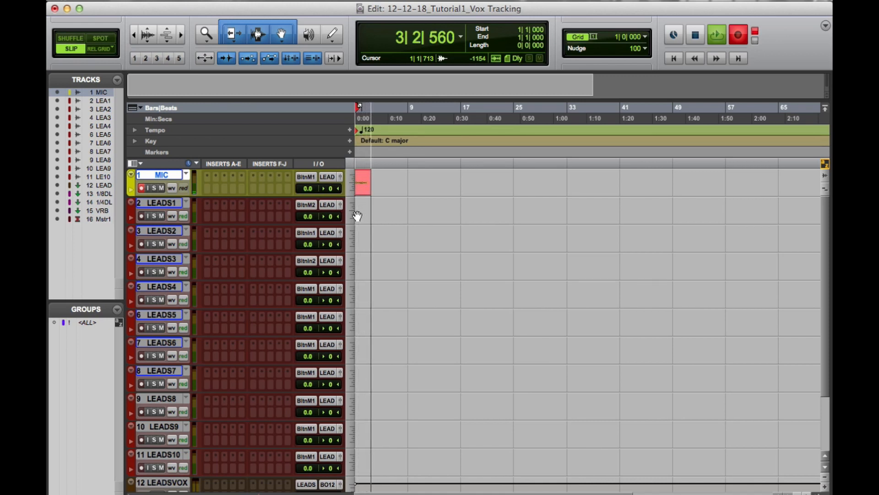
key("space")
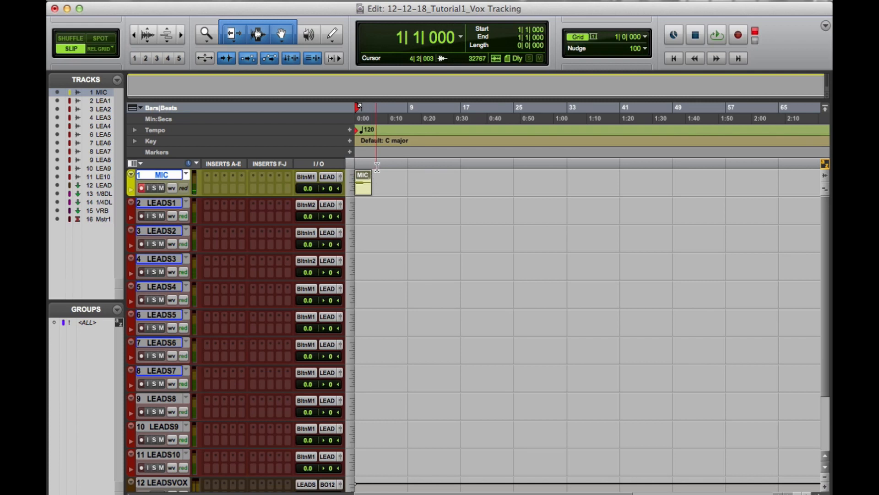
left_click(365, 191)
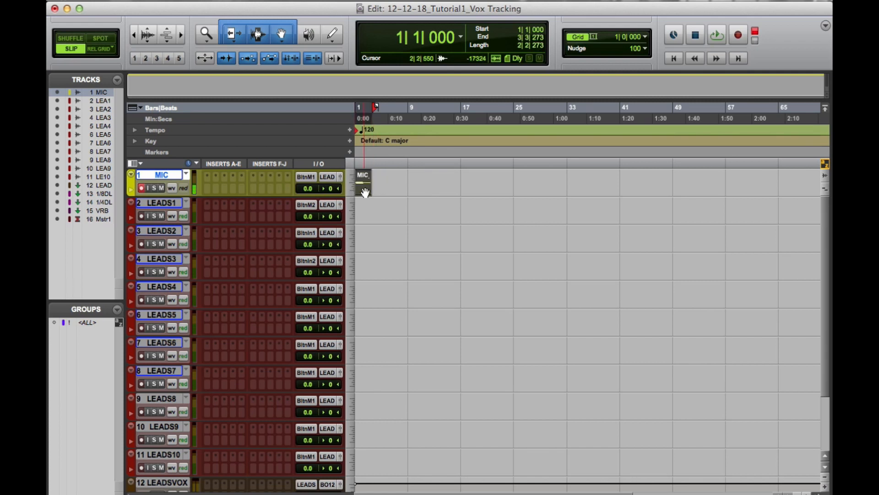
left_click_drag(365, 192, 365, 210)
key("super+z")
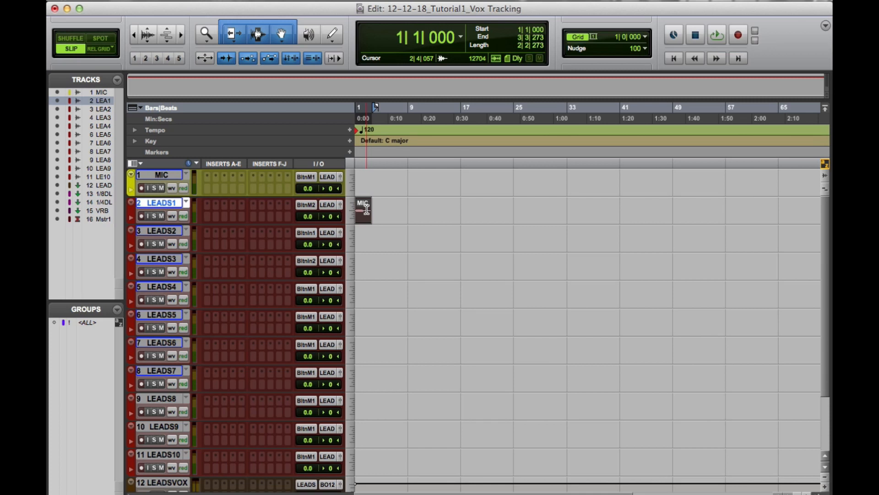
Record-enable the MIC track again, record a second short test take, and move the clip onto the LEADS2 track.
left_click(365, 179)
key("super+space")
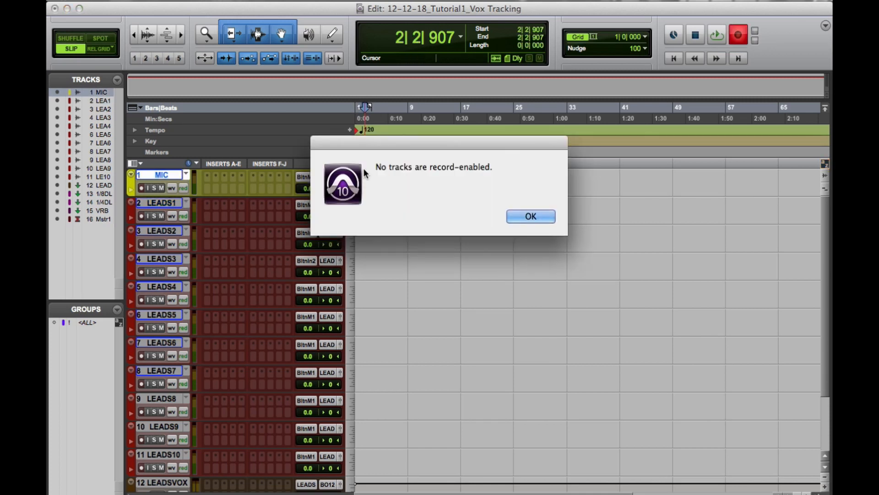
left_click(520, 217)
left_click(143, 188)
key("super+space")
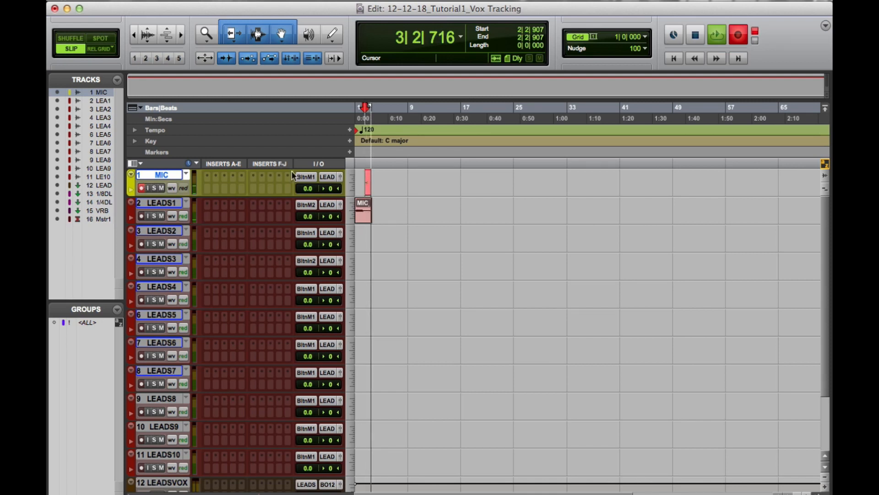
key("space")
left_click_drag(369, 192, 379, 237)
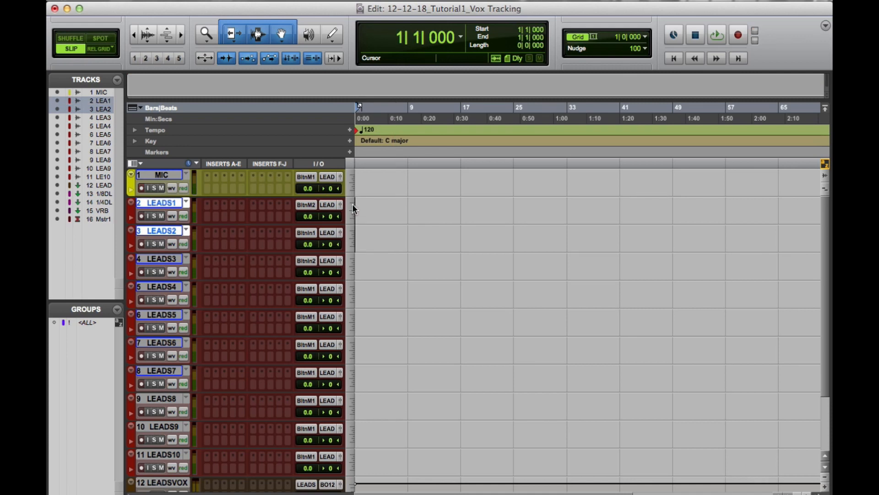
Insert the Auto-Tune Evo (mono) pitch-shift plug-in in slot E of the MIC track and close its window.
scroll(352, 204, "down", 3)
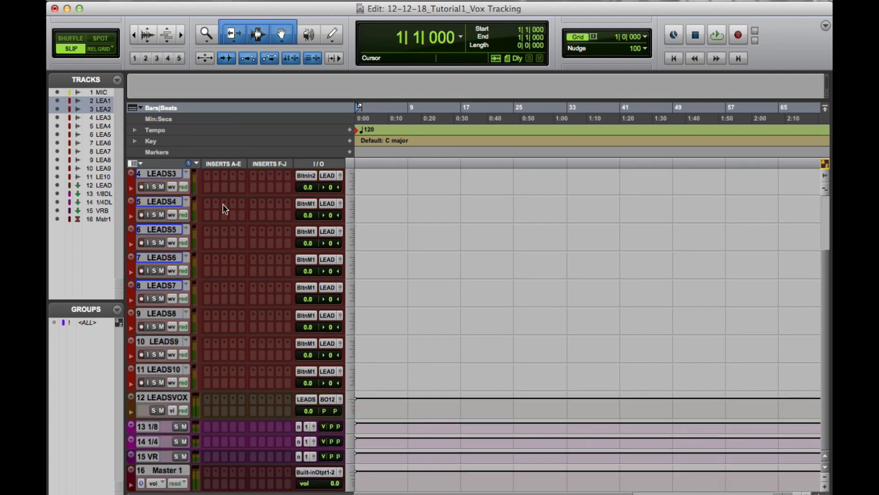
left_click(163, 395)
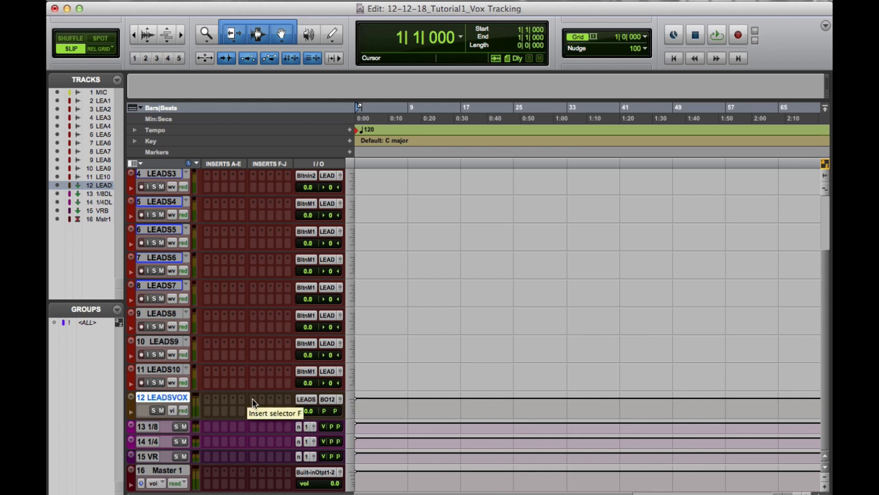
scroll(252, 398, "up", 3)
left_click(251, 177)
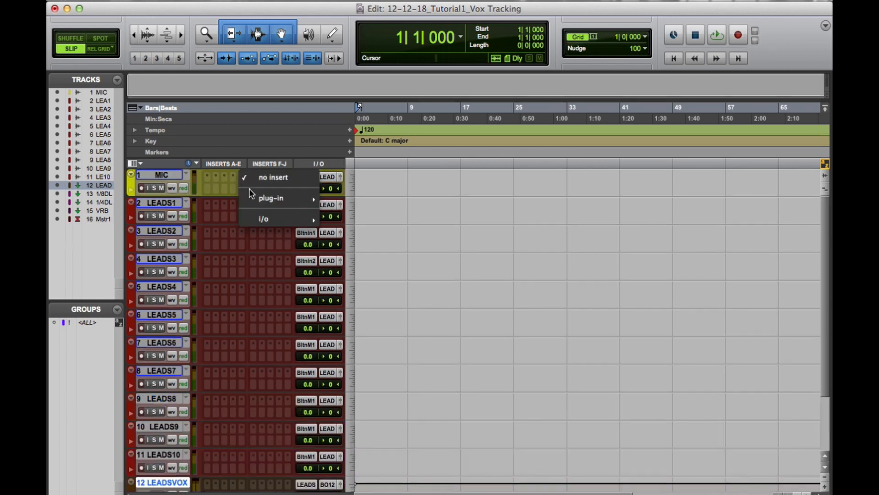
mouse_move(256, 198)
mouse_move(370, 219)
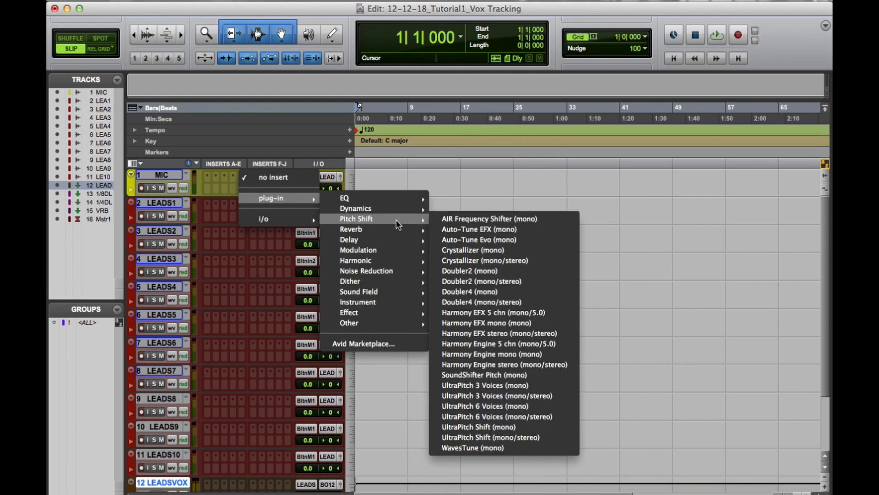
left_click(480, 240)
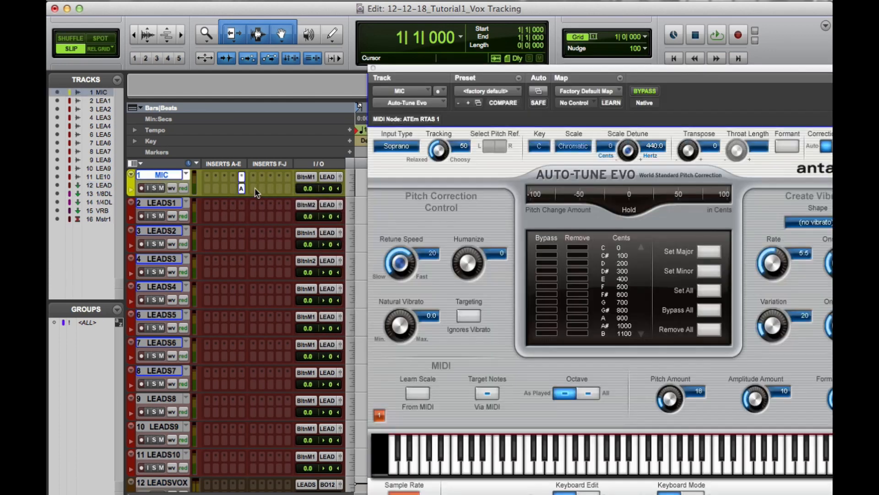
left_click(372, 67)
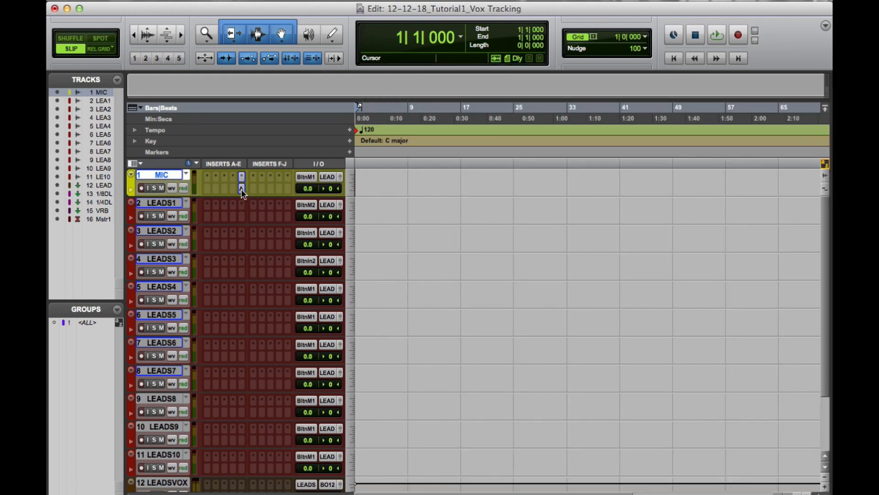
Copy the MIC track's Auto-Tune Evo insert onto LEADS1 and LEADS2, and remove both copies.
left_click_drag(241, 219, 241, 217)
left_click_drag(244, 248, 243, 247)
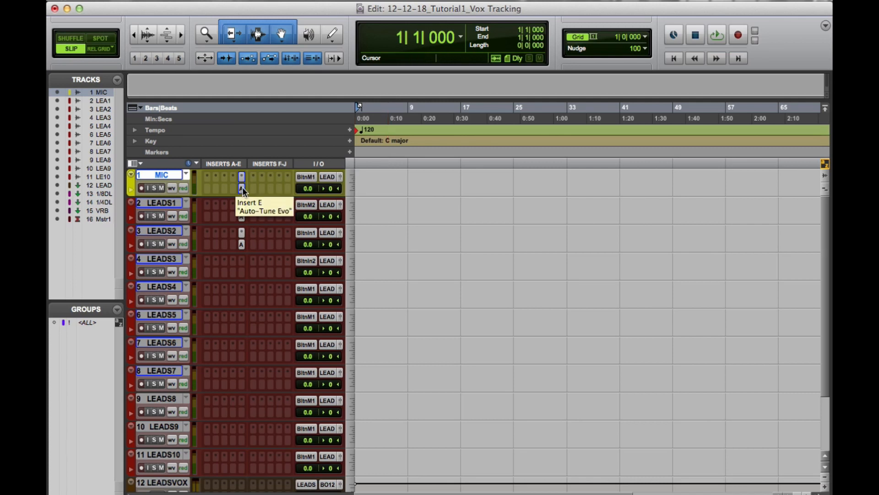
left_click(163, 203)
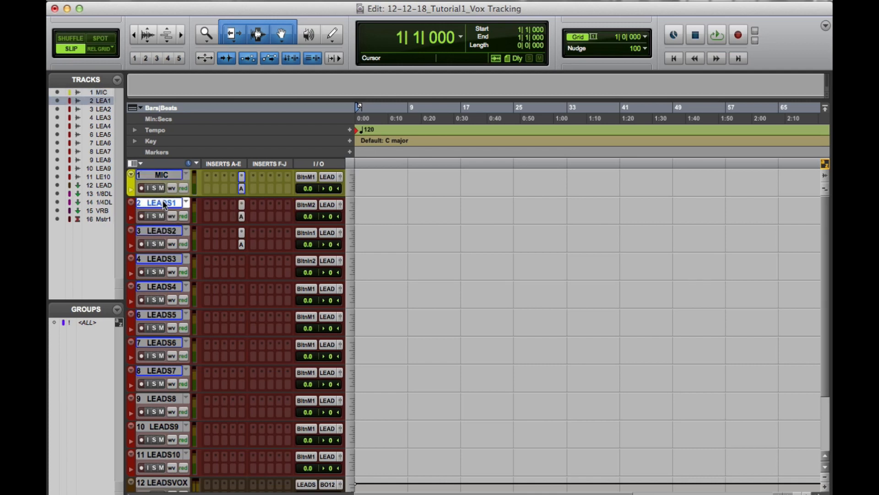
left_click(156, 231)
left_click(239, 237)
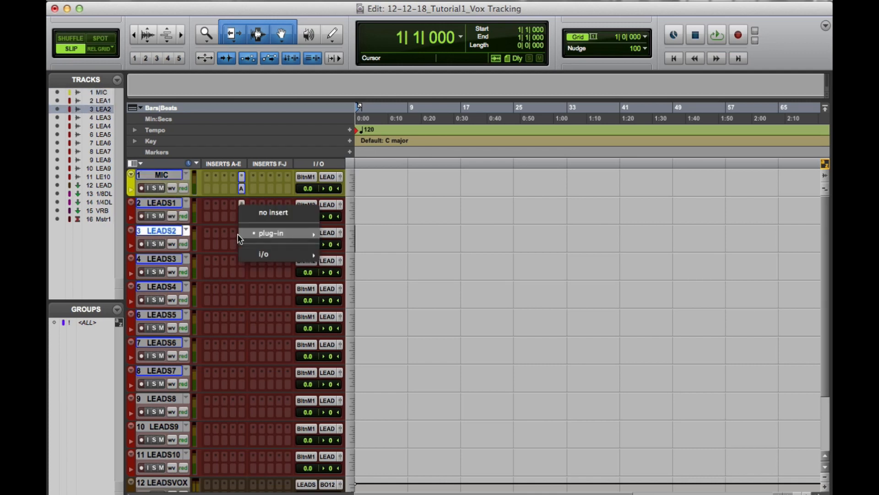
left_click(247, 211)
left_click(242, 204)
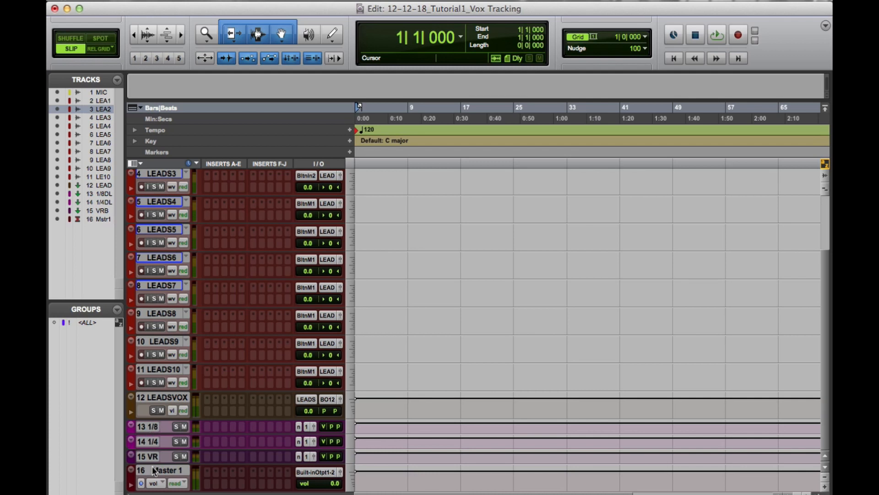
Insert the multichannel H-Delay (stereo) plug-in in slot A of the 1/8 DLAY track and lower its feedback.
left_click(205, 425)
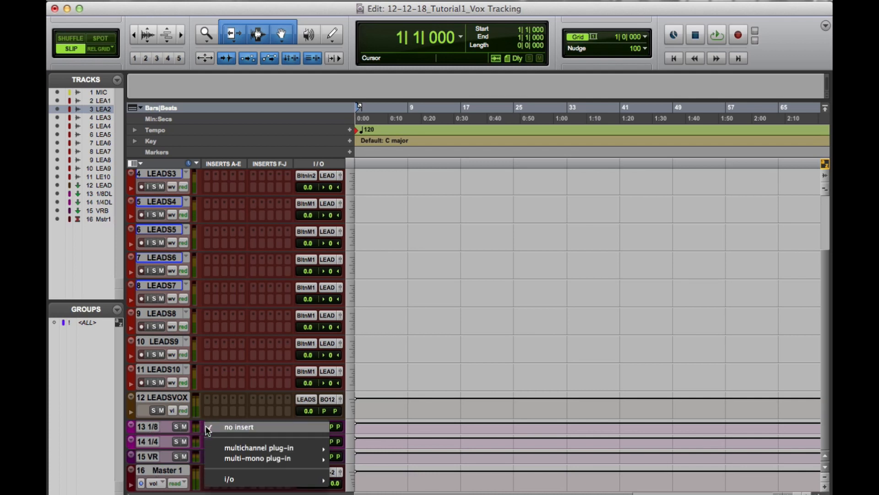
mouse_move(219, 446)
mouse_move(414, 369)
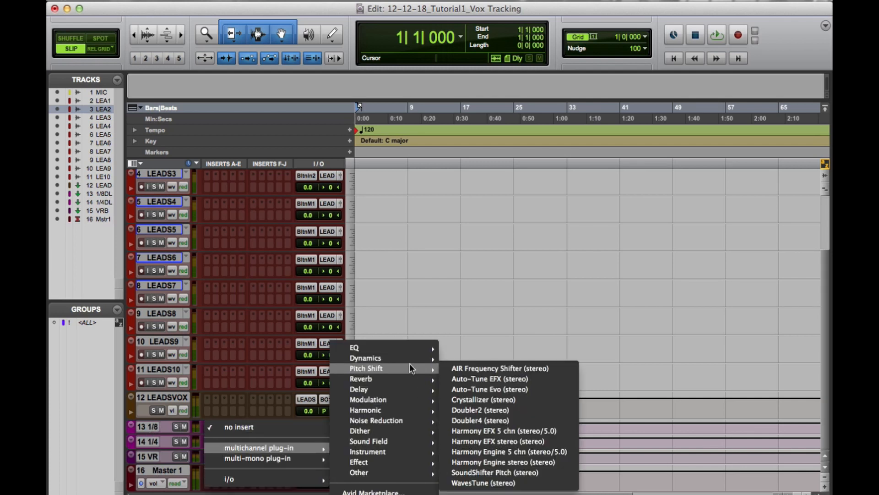
mouse_move(392, 388)
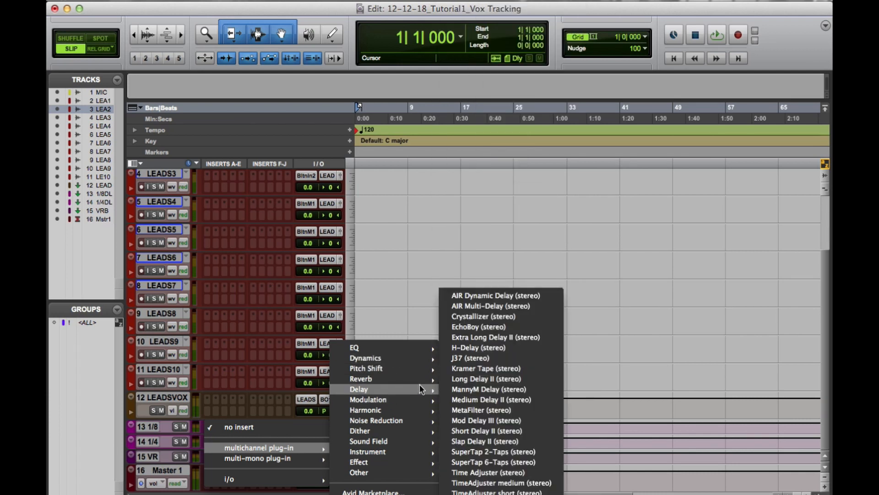
left_click(488, 346)
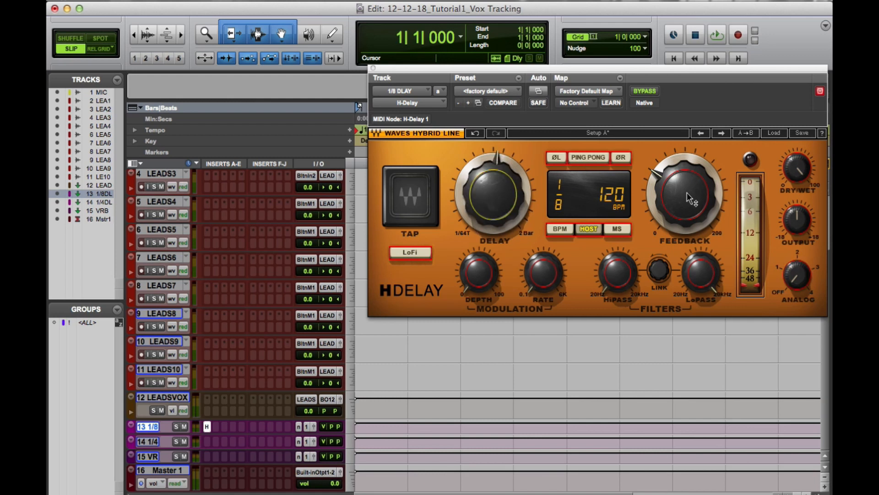
left_click_drag(690, 198, 690, 229)
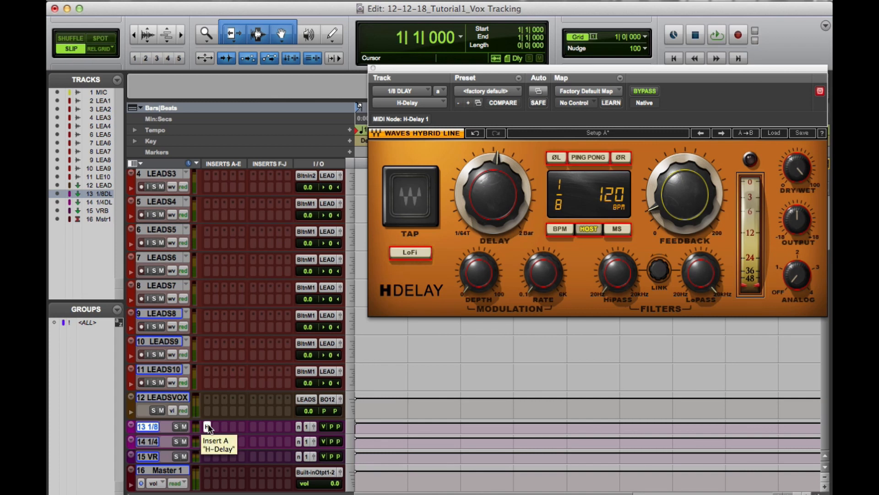
Copy the H-Delay insert onto the 1/4 DLAY track, set its delay time to 1/4, and close the plug-in window.
left_click_drag(210, 438, 210, 440)
left_click_drag(486, 154, 486, 135)
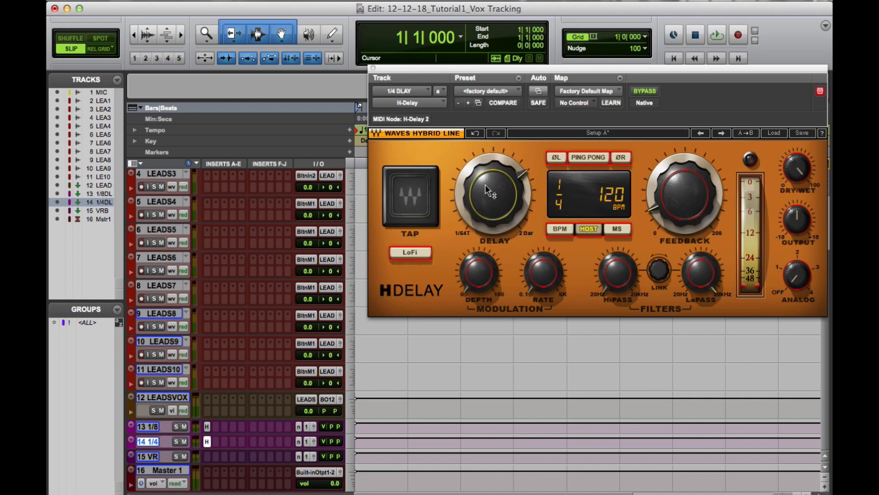
left_click(372, 68)
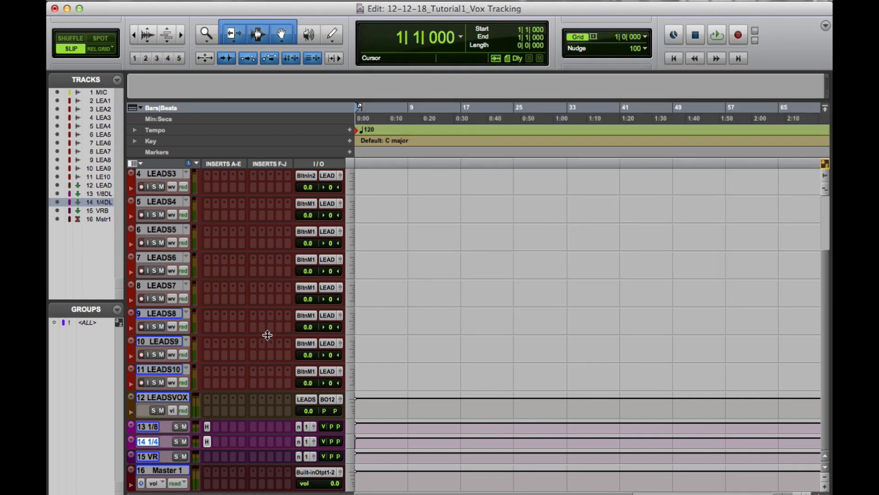
Insert the multichannel MannyM Reverb plug-in in slot A of the VRB track, set it to Plate, and close its window.
left_click(206, 456)
mouse_move(217, 472)
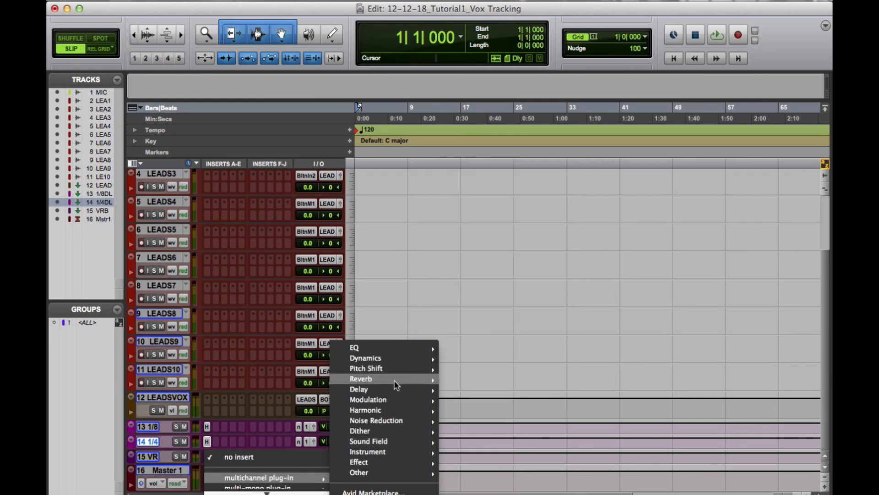
mouse_move(397, 380)
left_click(513, 454)
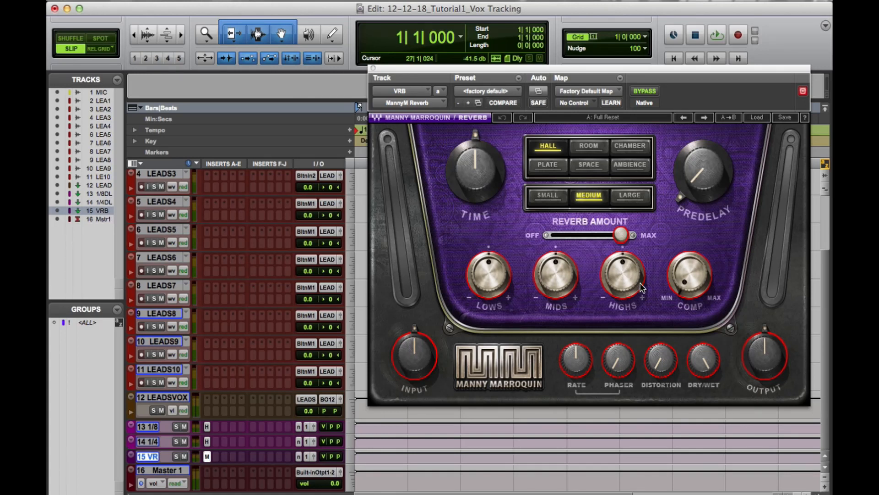
left_click(757, 117)
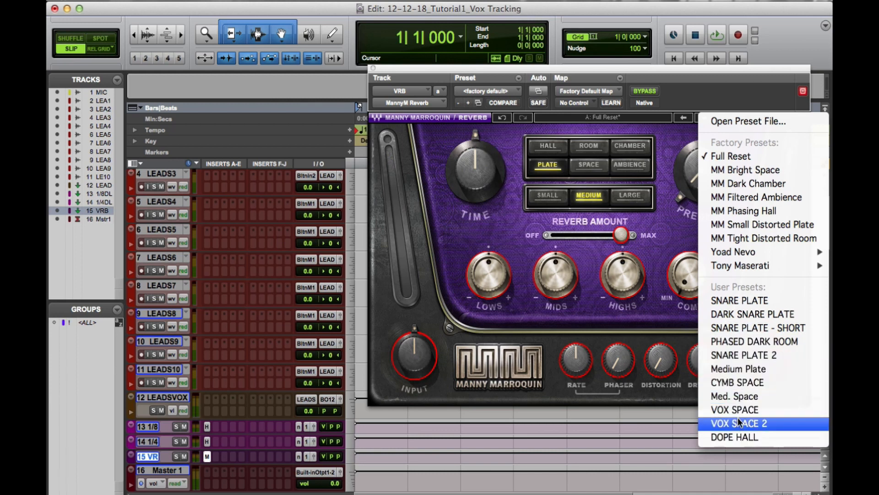
left_click(715, 422)
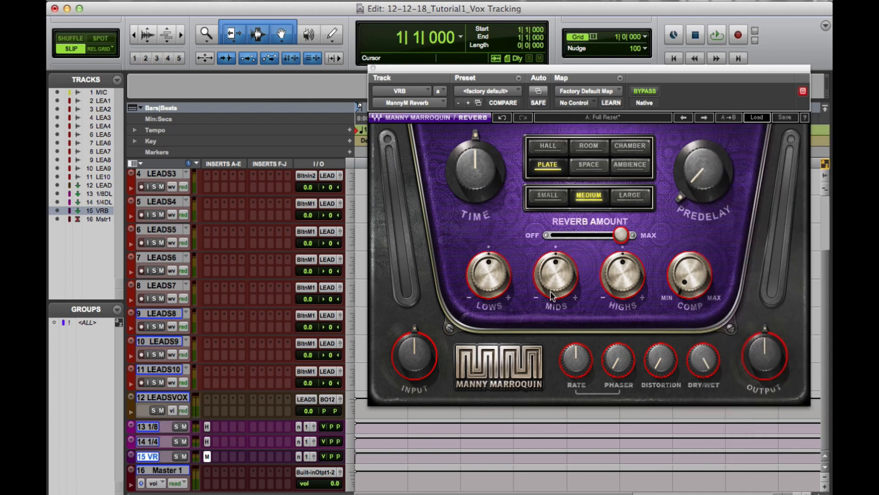
left_click(374, 68)
Hide the Inserts F-J column and show the Sends A-E column in the Edit window.
scroll(398, 255, "up", 3)
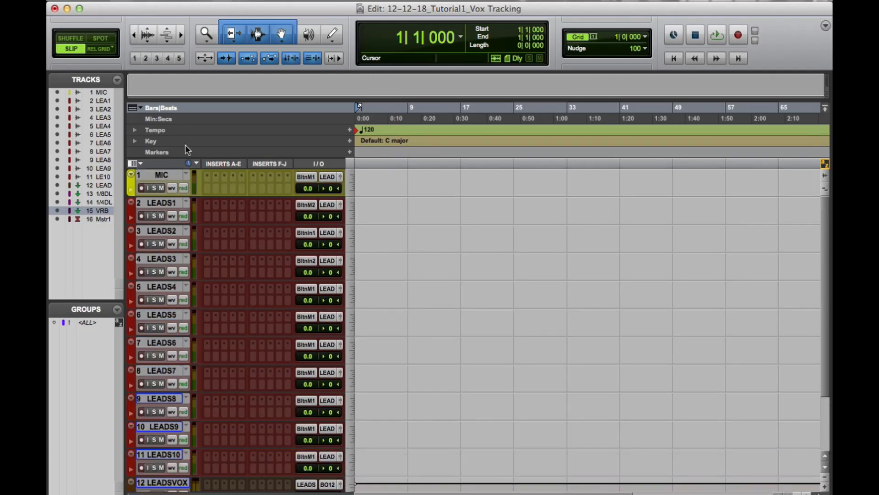
scroll(247, 402, "down", 3)
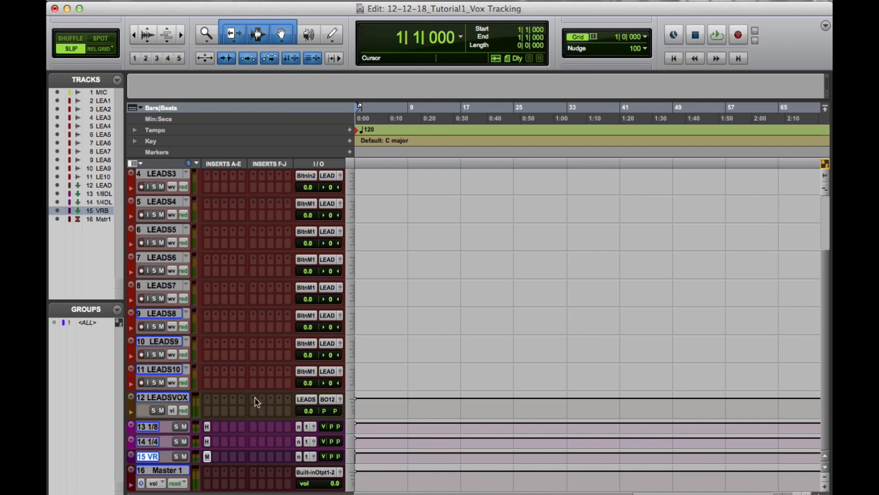
left_click(138, 163)
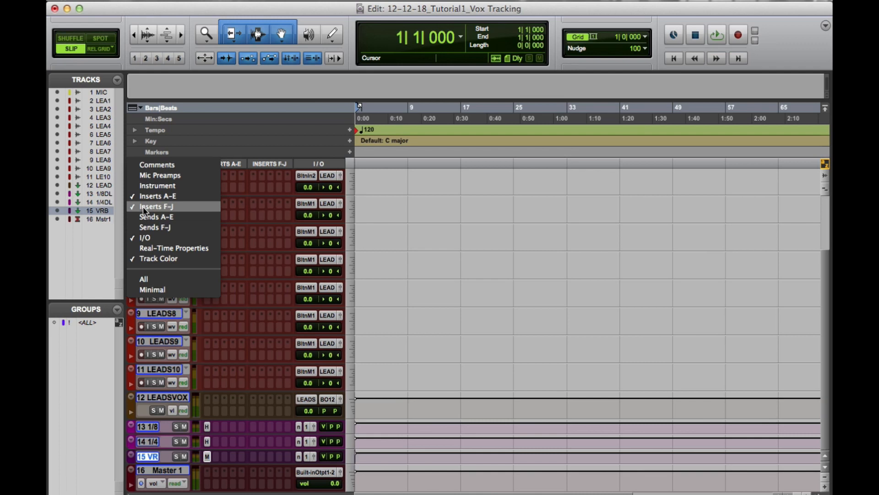
left_click(142, 206)
left_click(138, 163)
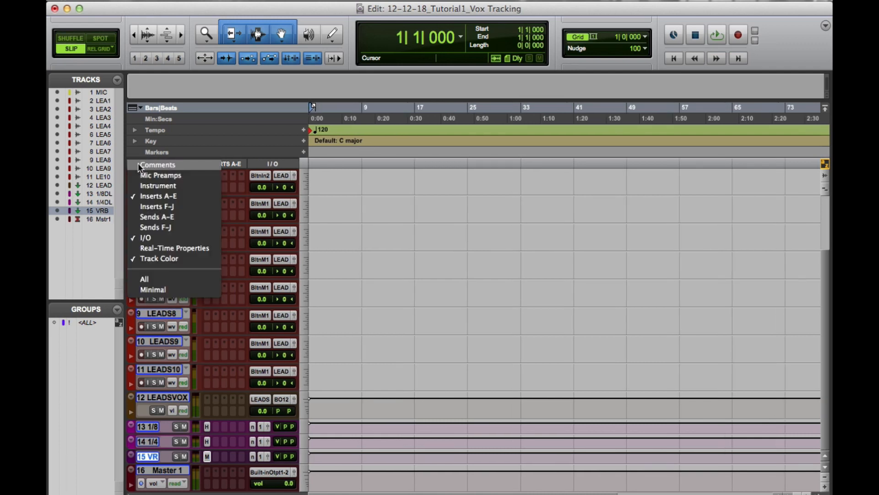
left_click(156, 217)
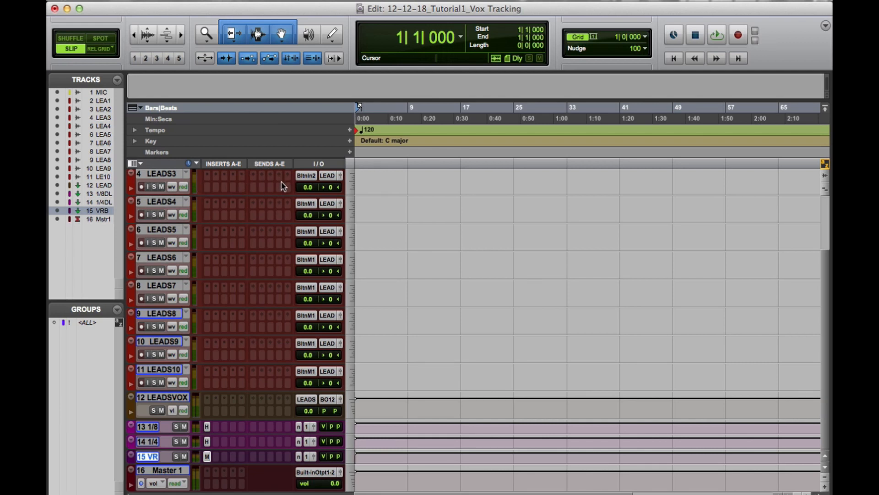
Assign send A of the LEADS VOX BUS track to the VRB track and set its level to about -12.9 dB.
left_click(253, 401)
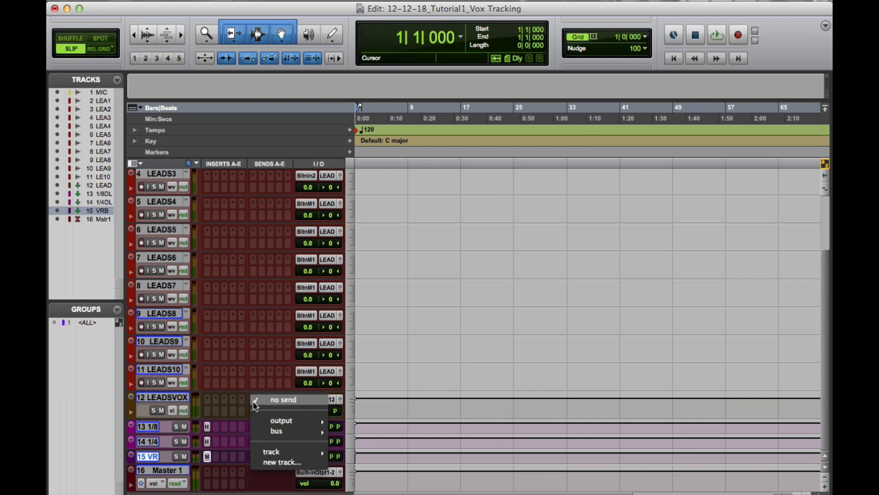
mouse_move(325, 453)
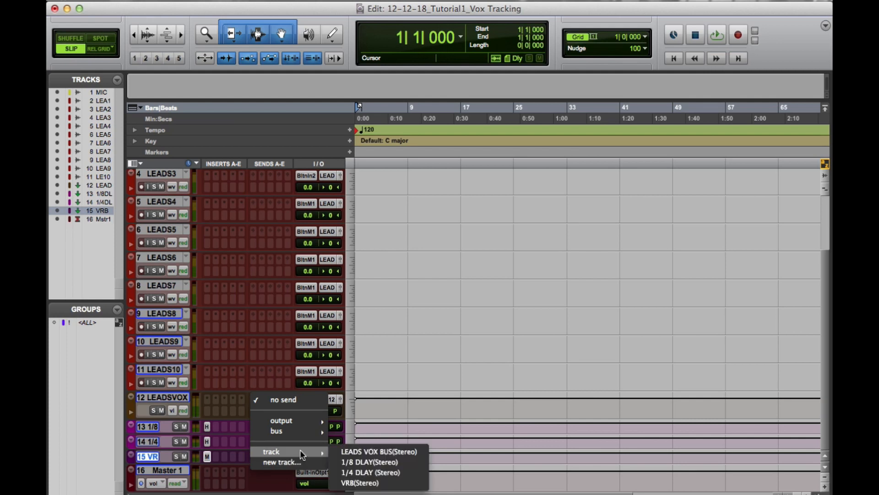
left_click(361, 482)
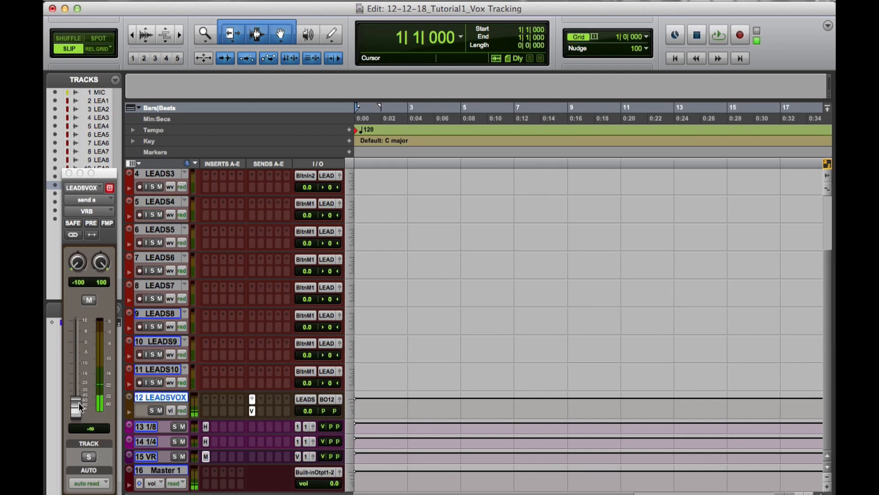
left_click(78, 403, "alt")
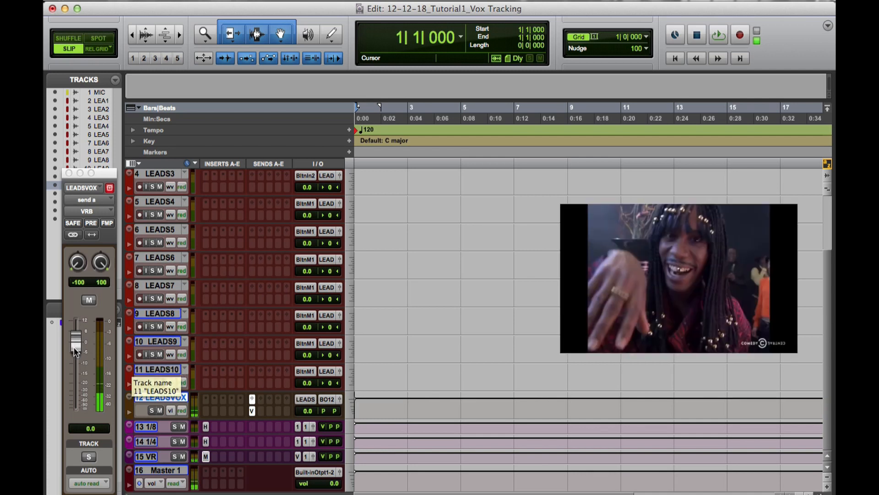
left_click_drag(74, 344, 67, 386)
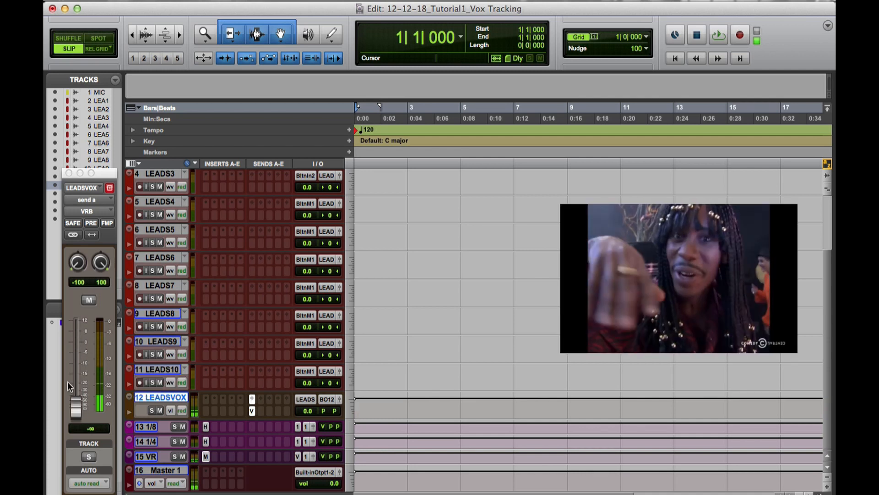
left_click(79, 409, "alt")
left_click_drag(73, 344, 72, 372)
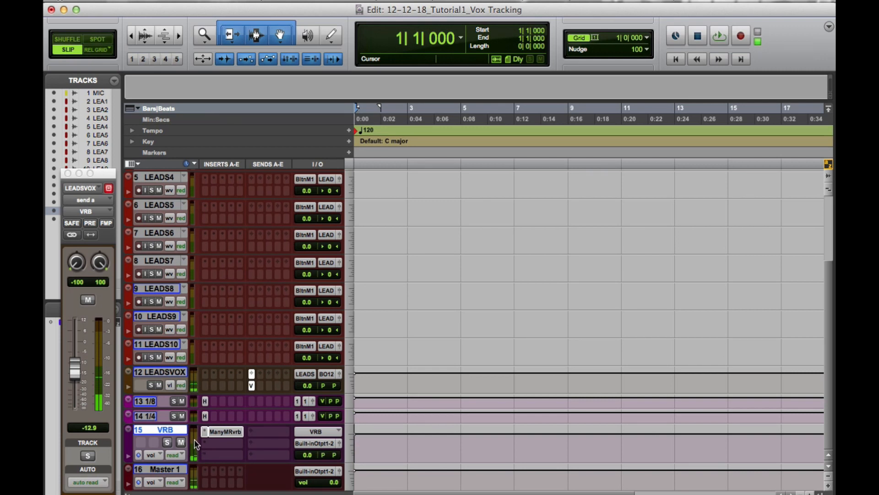
Assign send B of LEADS VOX BUS to the 1/8 DLAY track at 0.0 dB, and open that track's H-Delay.
left_click(260, 372)
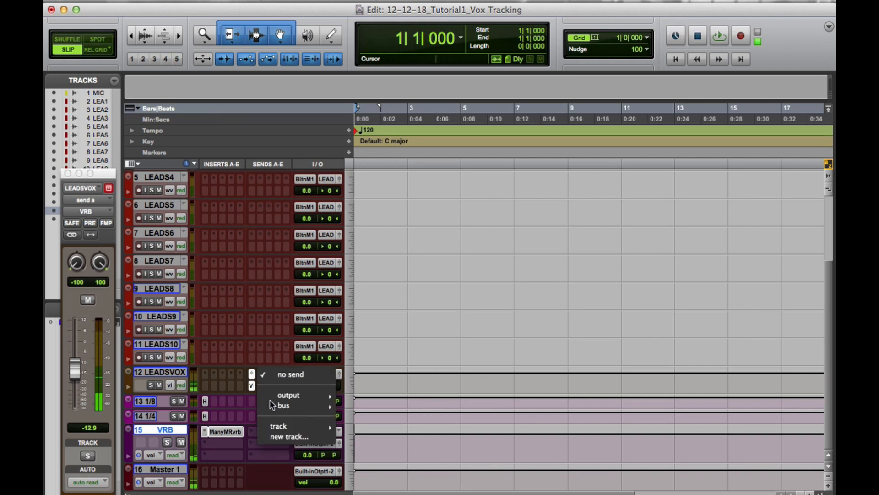
mouse_move(284, 426)
left_click(413, 436)
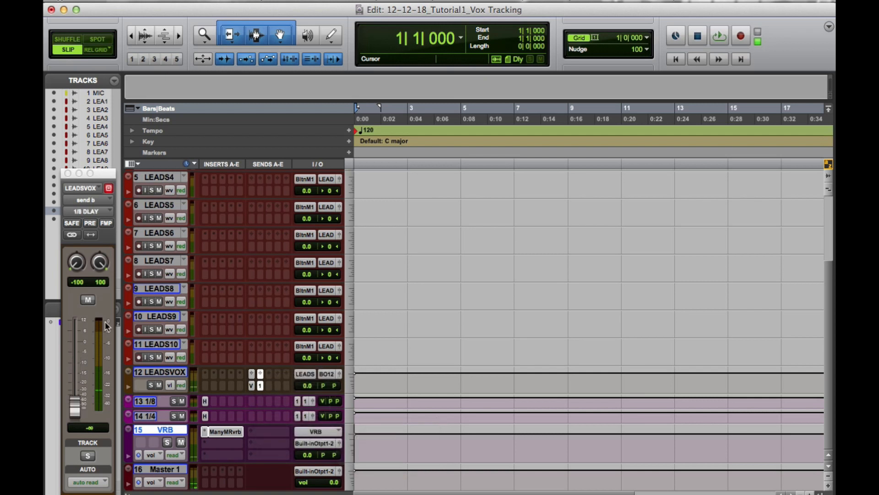
left_click(82, 396, "alt")
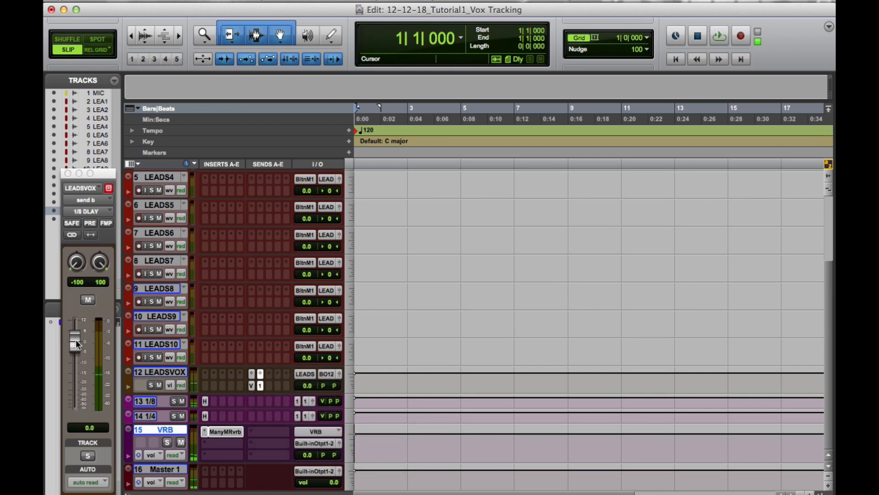
left_click(205, 401)
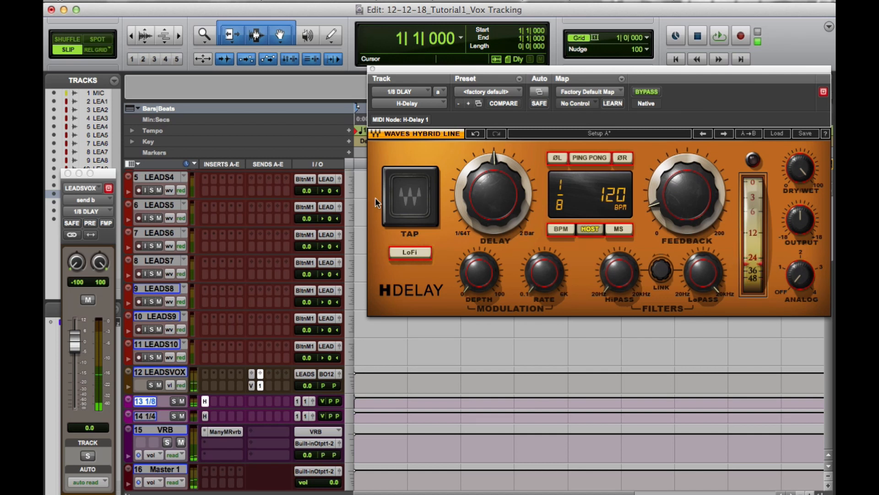
Assign send C of LEADS VOX BUS to the 1/4 DLAY track at 0.0 dB, and check that track's H-Delay.
left_click(268, 372)
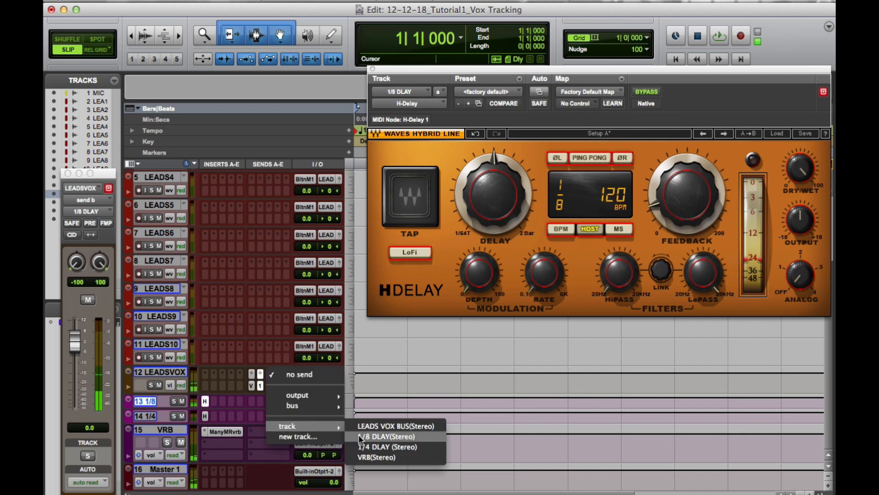
left_click(365, 447)
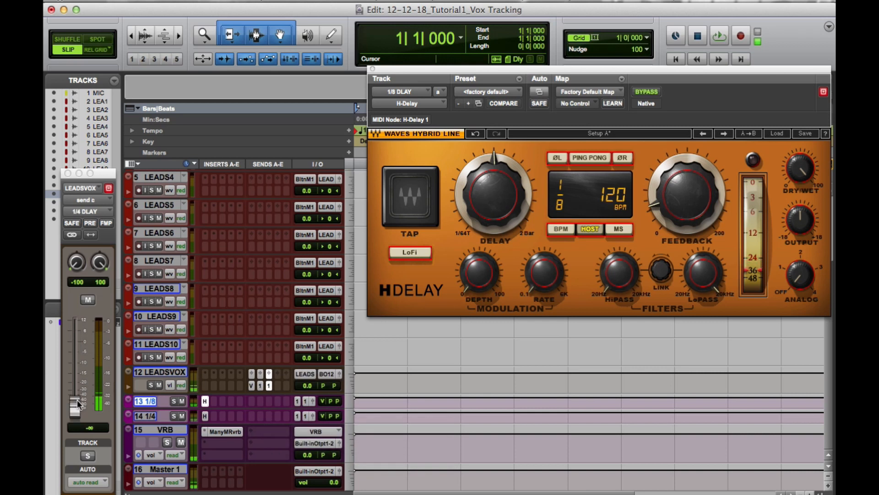
left_click(75, 401, "alt")
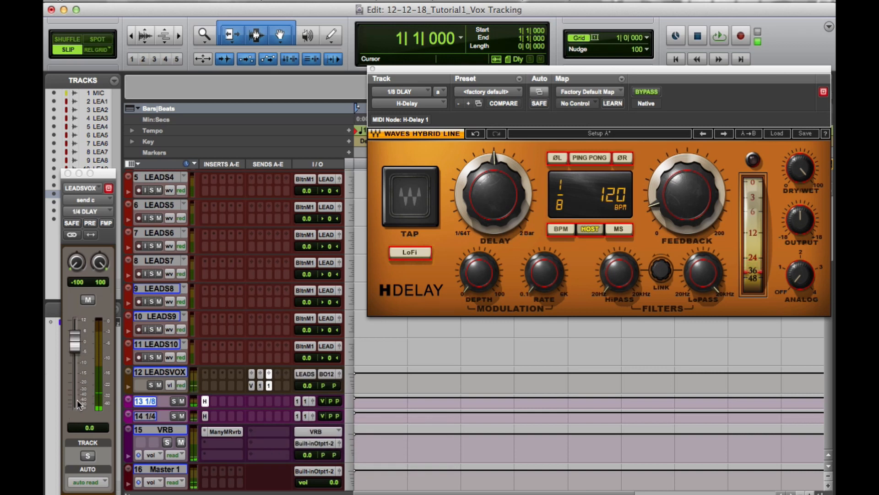
left_click(205, 415)
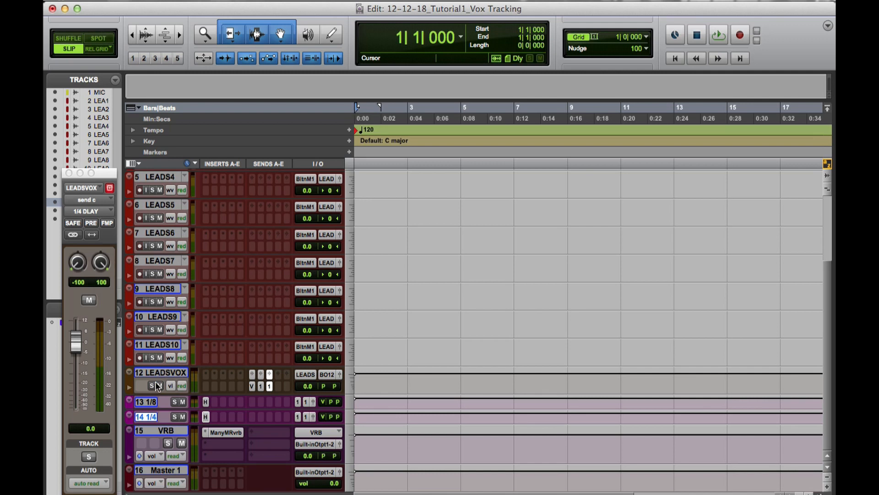
scroll(156, 372, "up", 5)
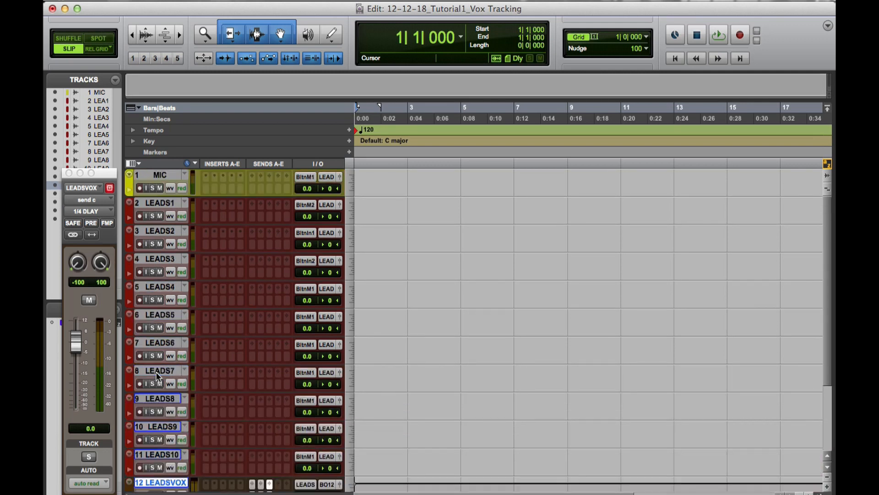
scroll(188, 314, "down", 5)
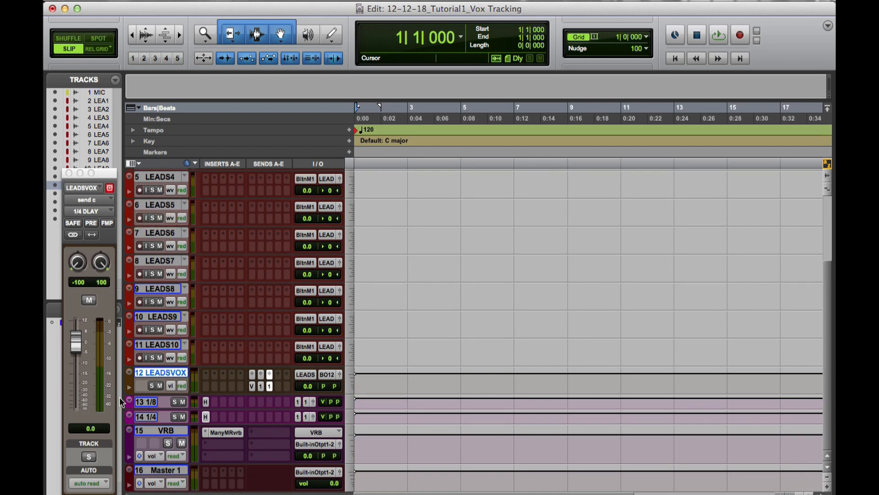
scroll(148, 341, "up", 4)
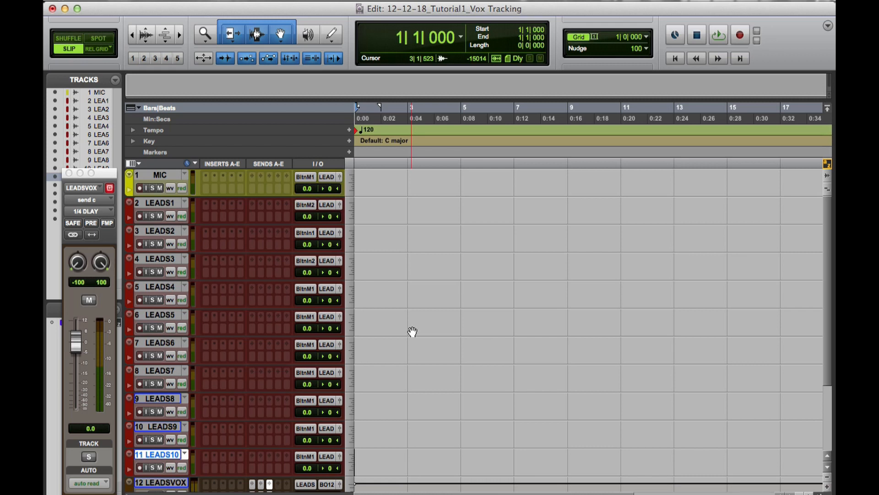
scroll(412, 331, "down", 4)
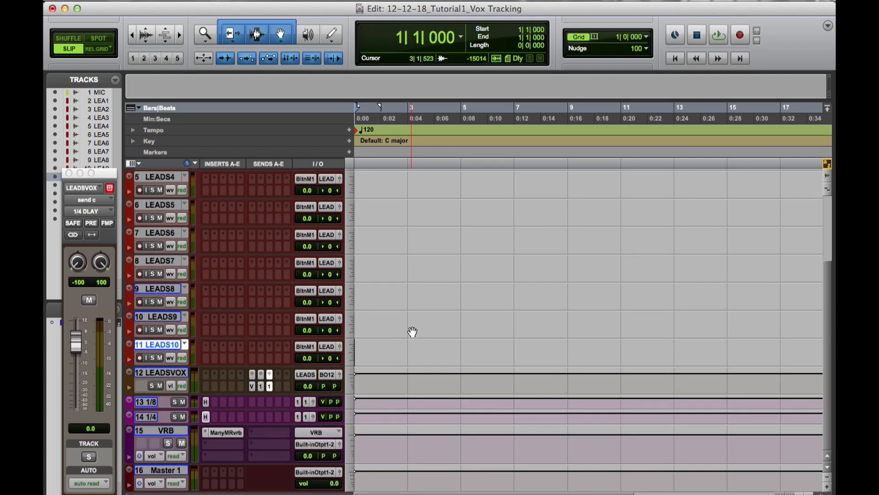